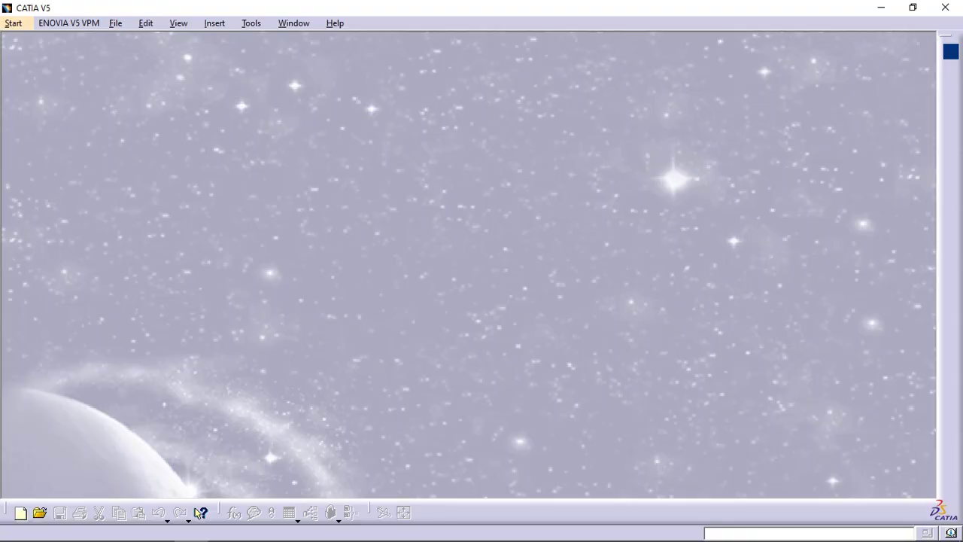
Step: Open multipad.CATPart and orbit the view to see its nested-rectangle sketch
click(116, 25)
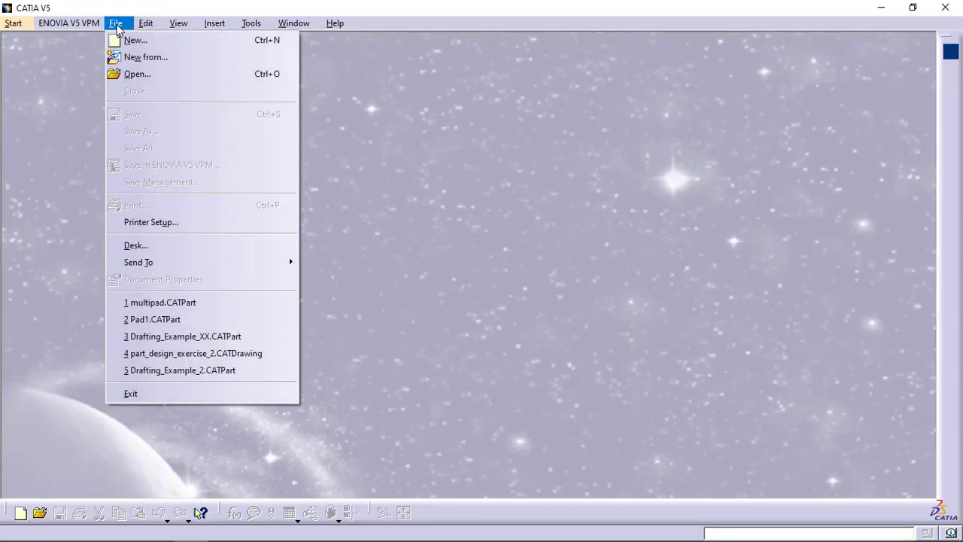
click(148, 75)
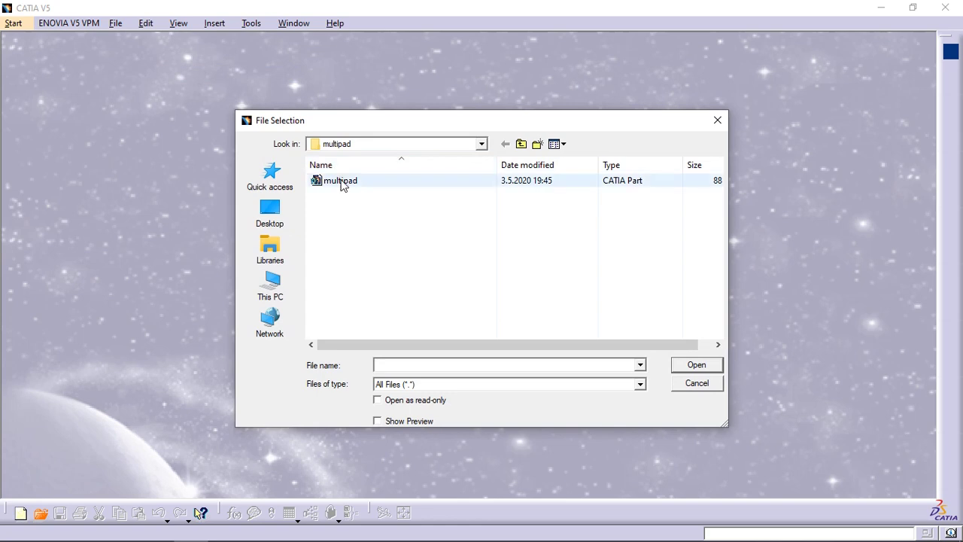
click(339, 183)
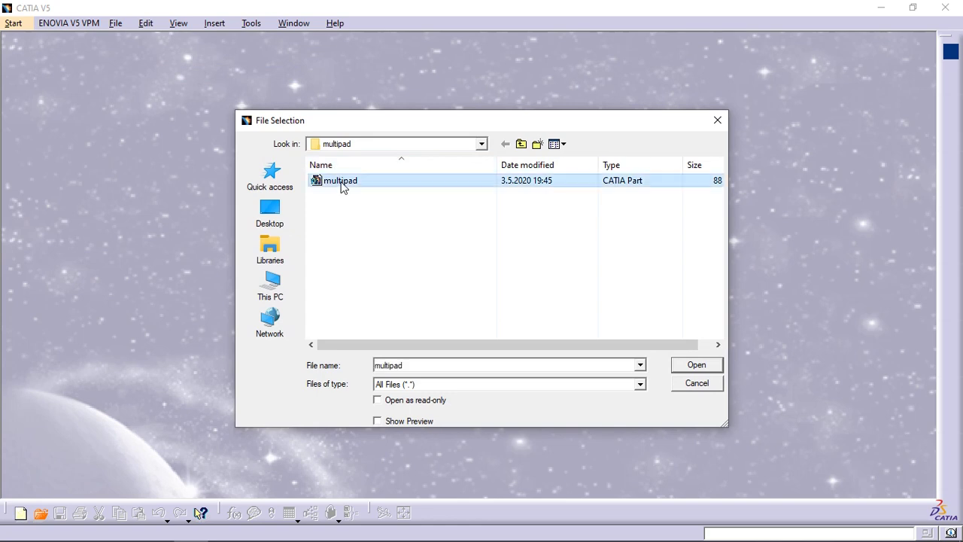
click(701, 367)
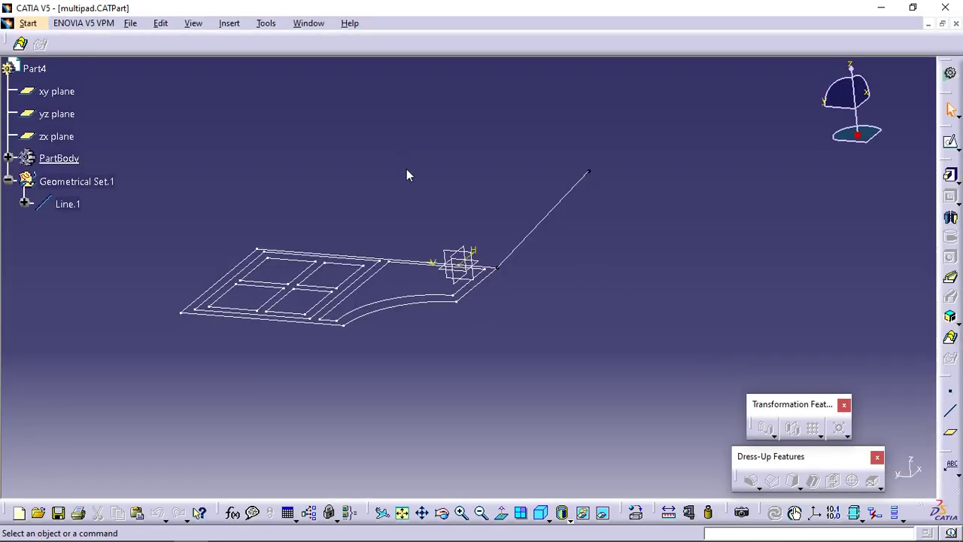
middle_drag(526, 248, 511, 233)
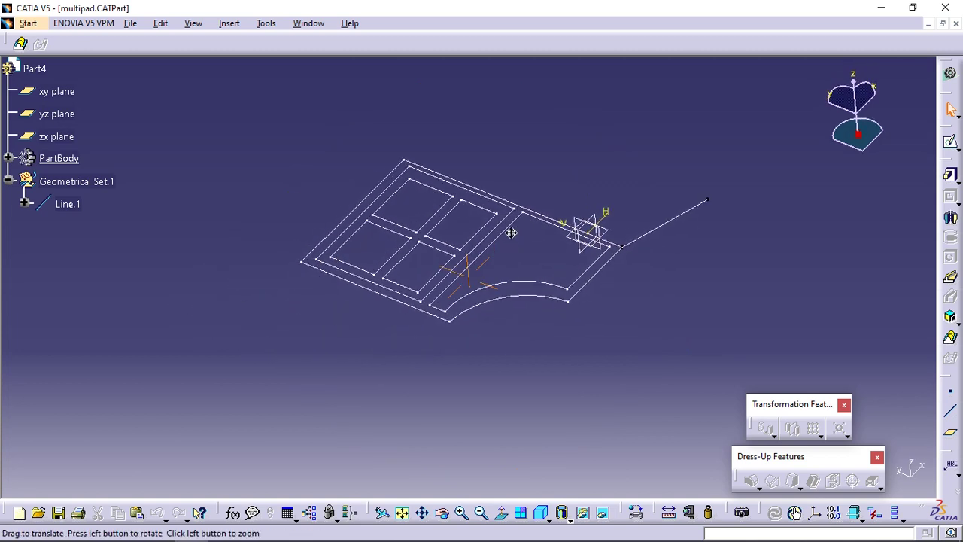
Step: Start a Multi-Pad on Sketch.1, listing seven extrusion domains at 0mm
click(953, 181)
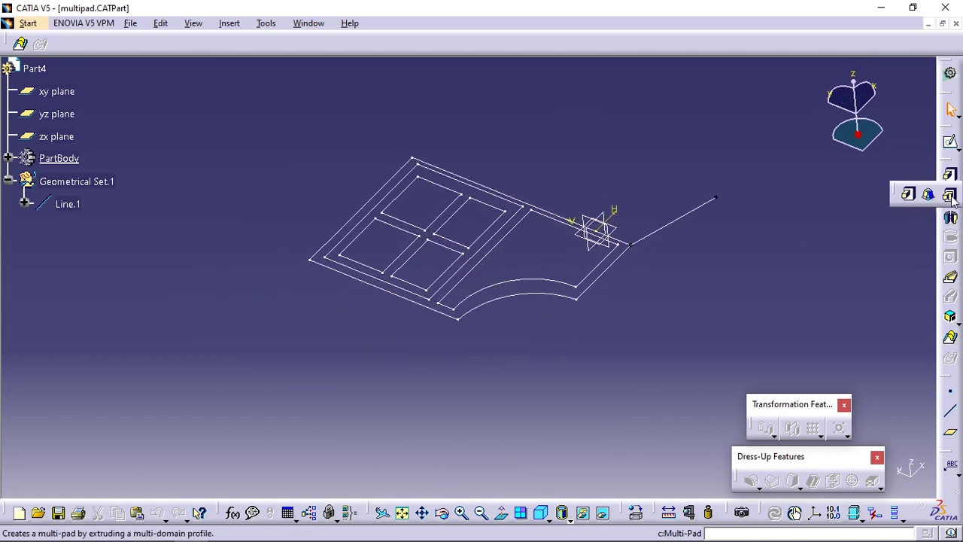
click(950, 195)
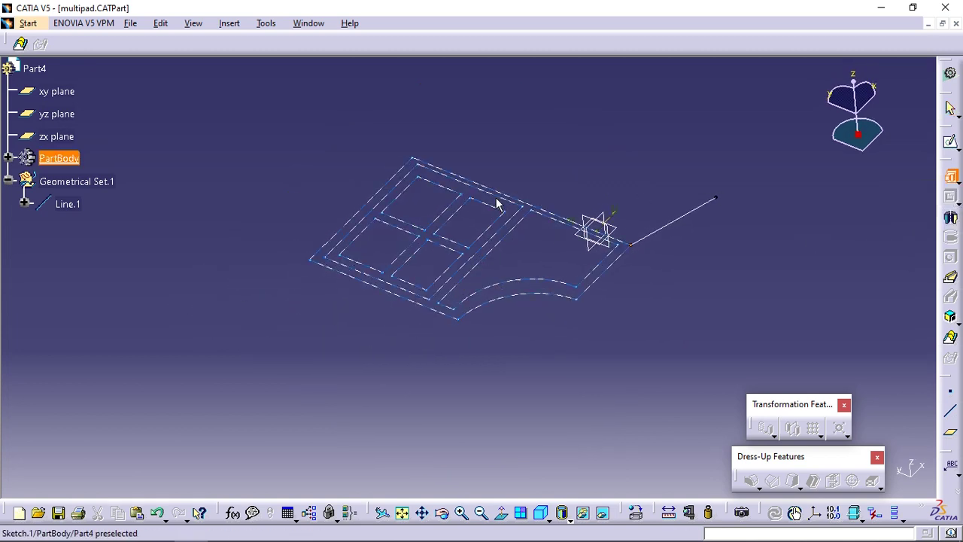
click(8, 158)
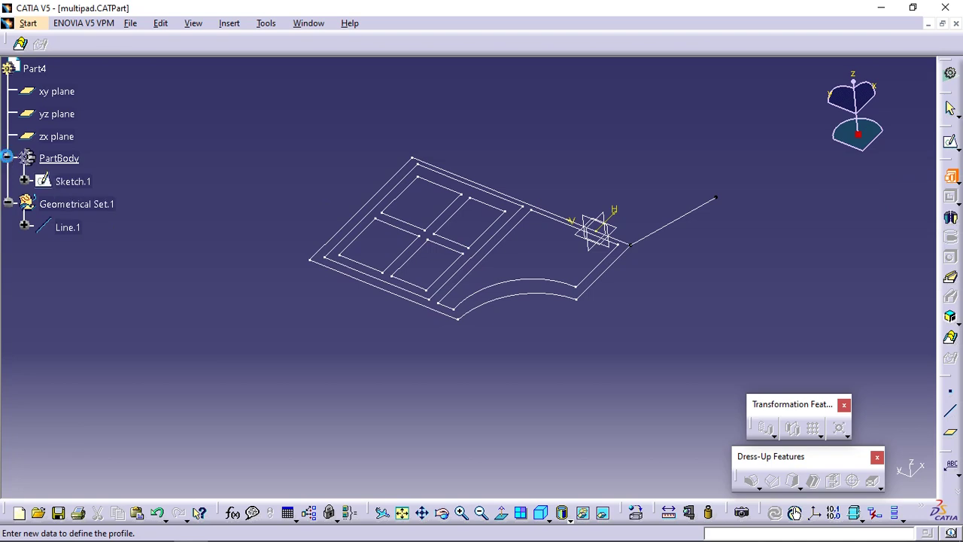
click(67, 184)
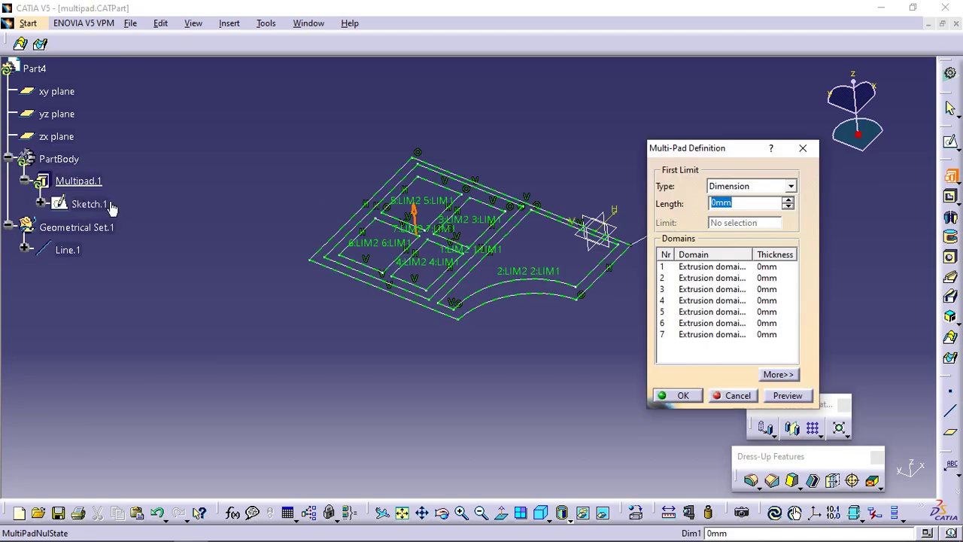
Step: Move the dialog aside and drag domain 5's length arrow up to 37mm
mouse_move(361, 271)
middle_down()
mouse_move(343, 268)
mouse_move(493, 265)
mouse_move(409, 283)
mouse_move(402, 308)
mouse_move(419, 344)
mouse_move(440, 314)
mouse_move(468, 355)
middle_up()
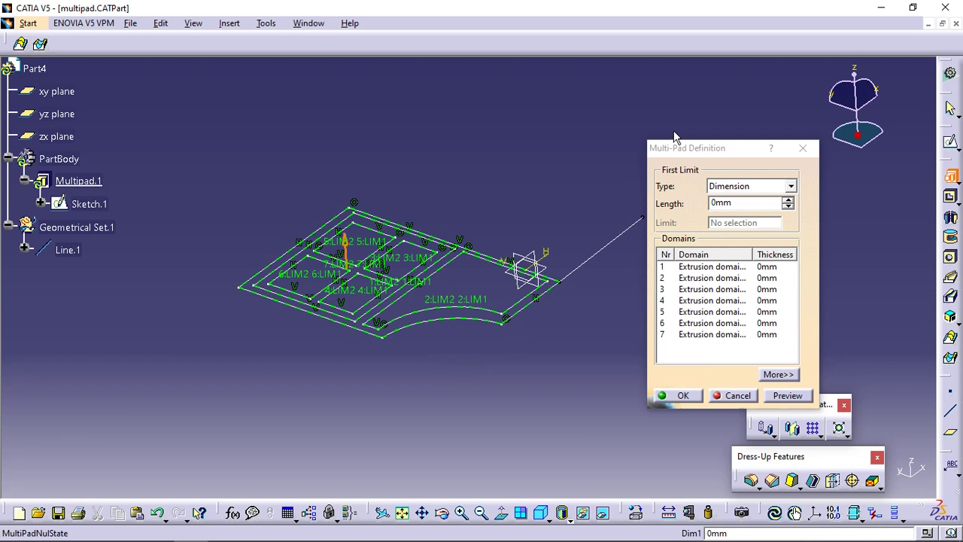
click(689, 150)
drag(692, 152, 653, 136)
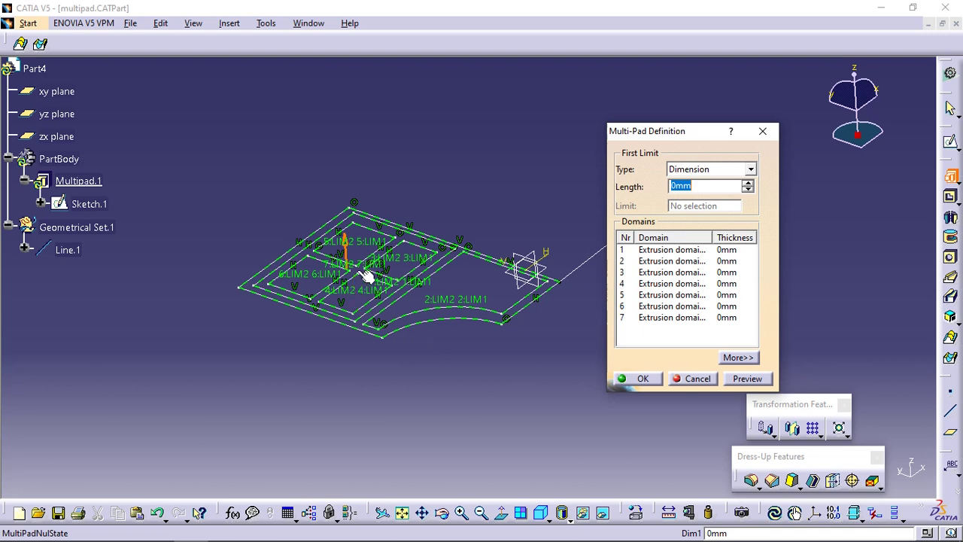
drag(358, 245, 366, 200)
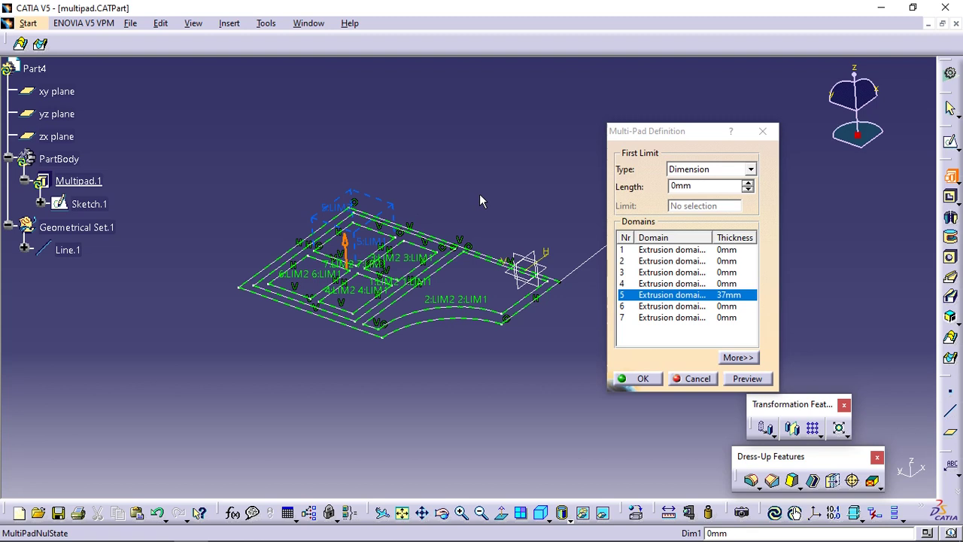
click(656, 133)
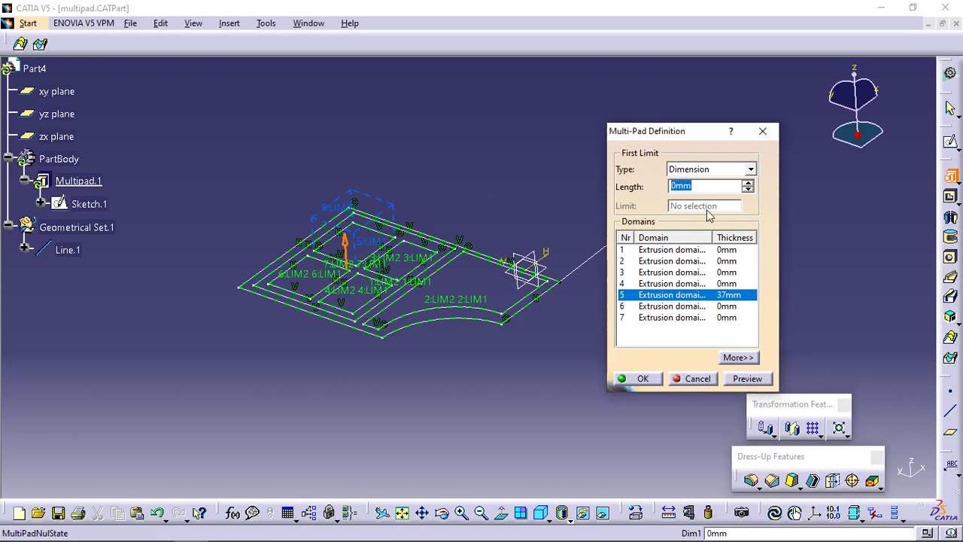
Step: Widen the Domain column to show full names and select Extrusion domain.1
drag(715, 237, 718, 237)
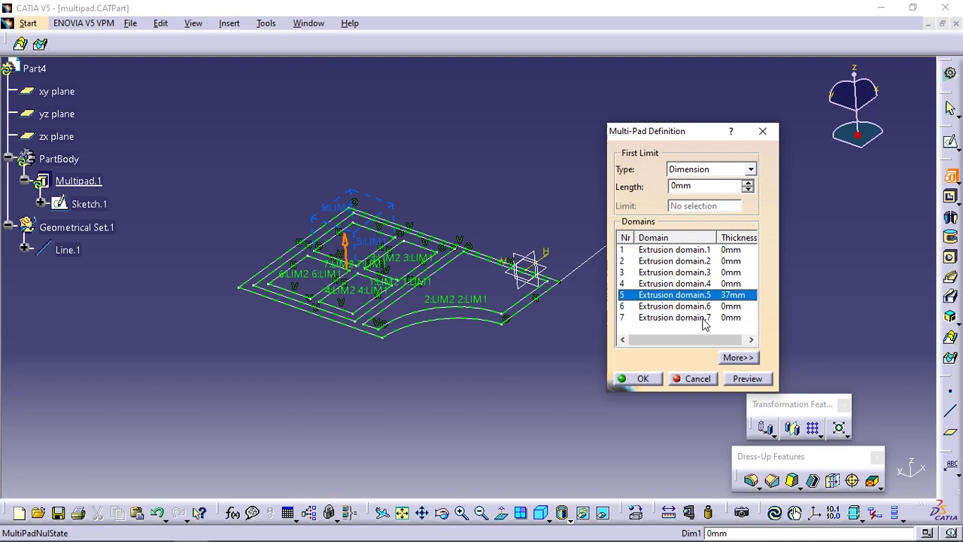
click(662, 251)
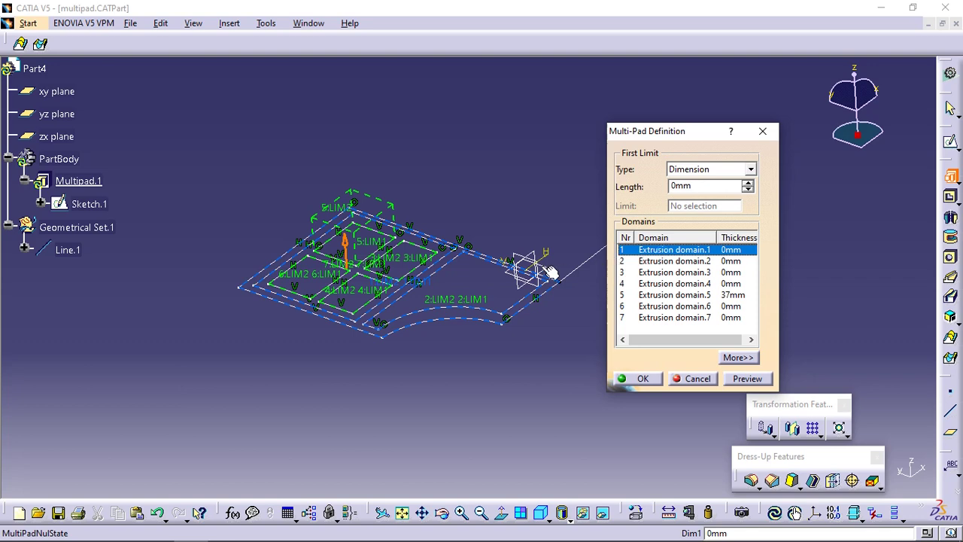
mouse_move(449, 376)
middle_down()
mouse_move(509, 378)
mouse_move(504, 361)
mouse_move(514, 344)
middle_up()
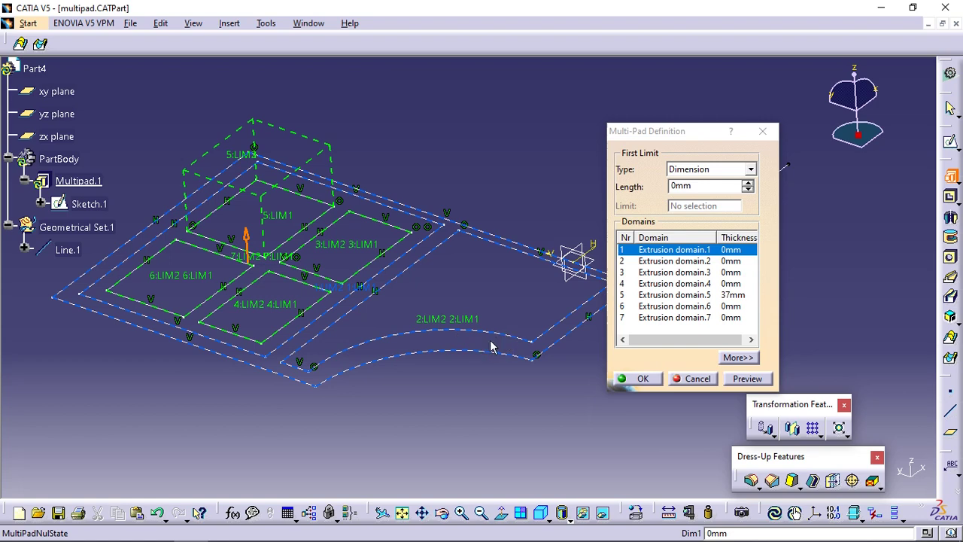
drag(649, 130, 758, 125)
middle_drag(528, 316, 598, 316)
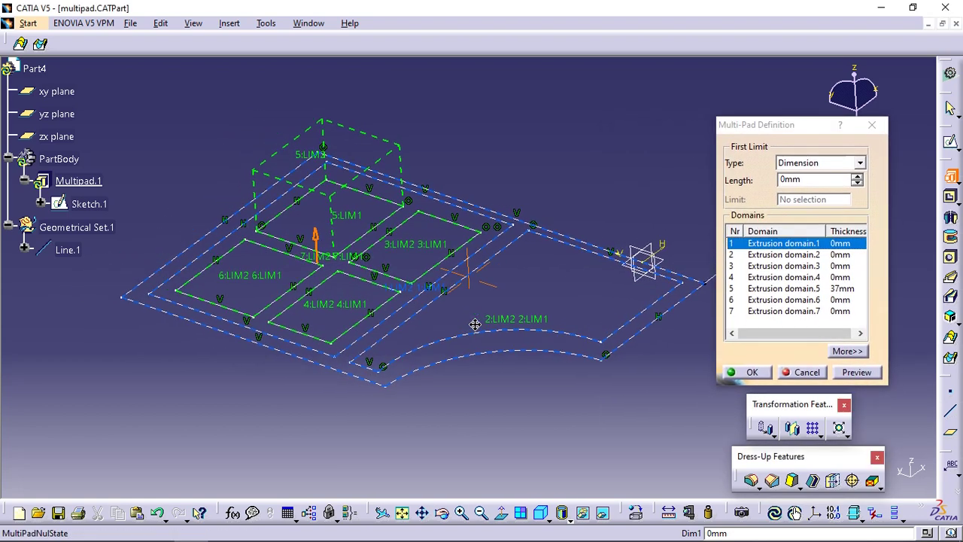
Step: Set Extrusion domain.1 to 10mm and Extrusion domain.2 to 30mm thickness
double_click(810, 181)
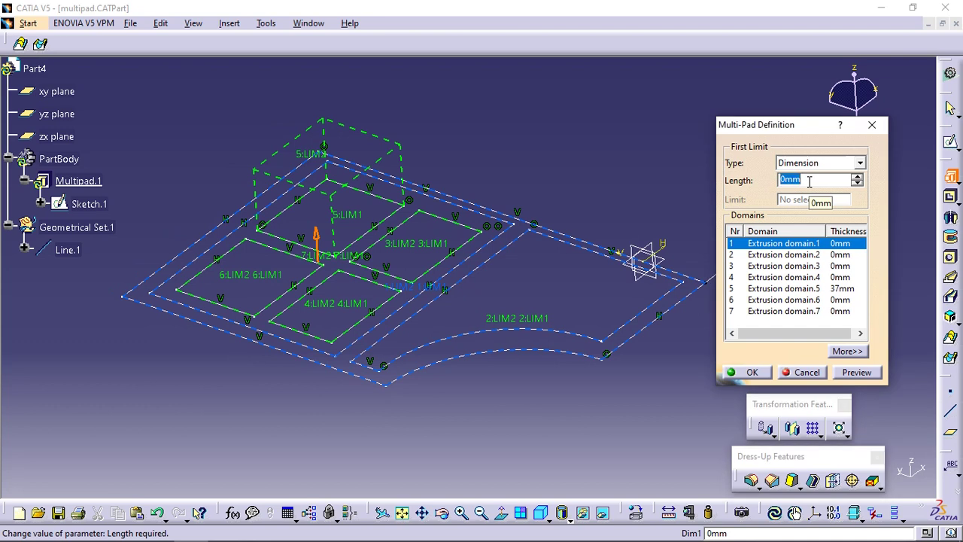
text(10)
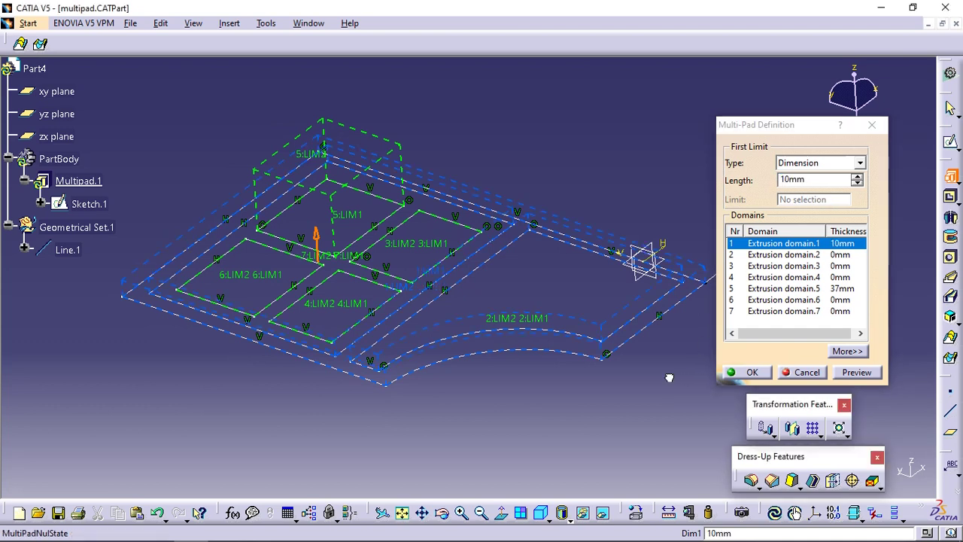
mouse_move(459, 351)
middle_down()
mouse_move(483, 263)
mouse_move(496, 253)
mouse_move(467, 372)
middle_up()
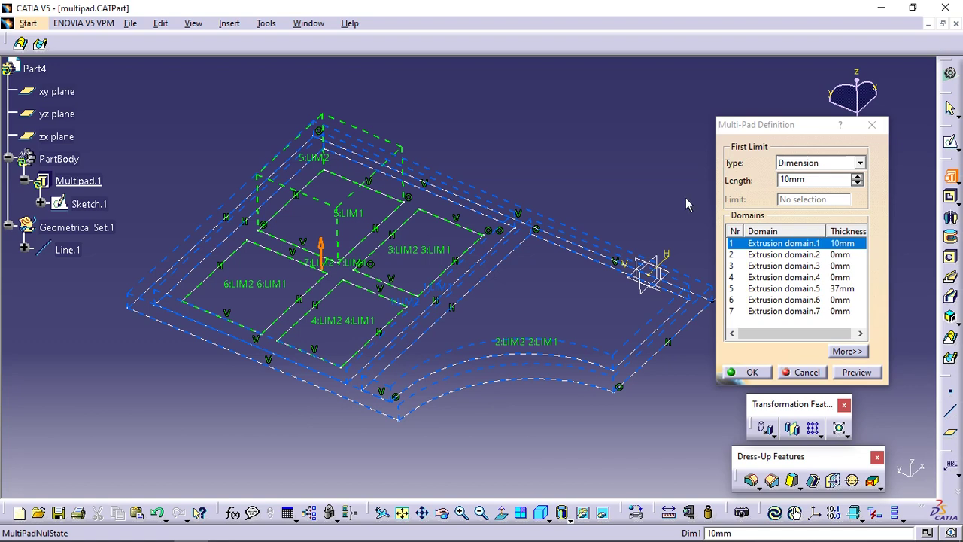
click(799, 256)
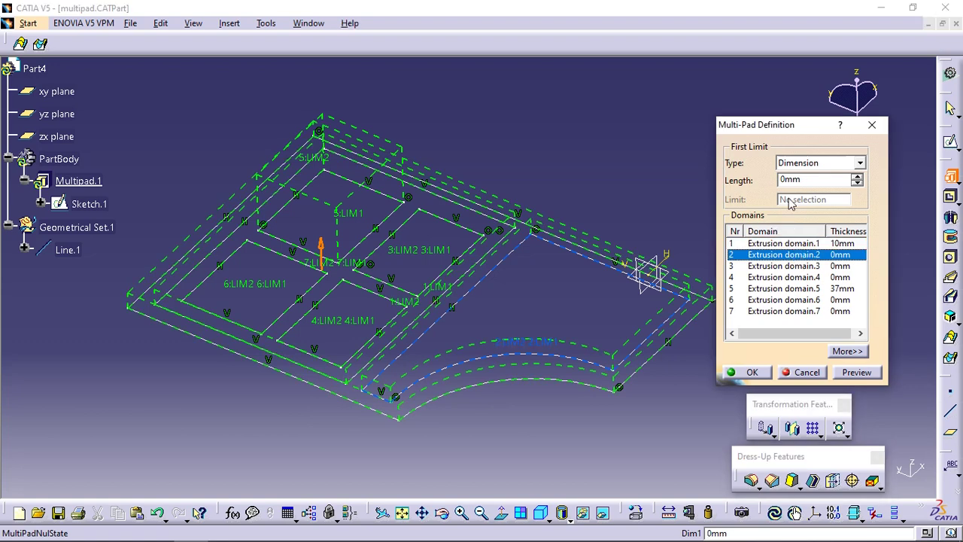
double_click(808, 181)
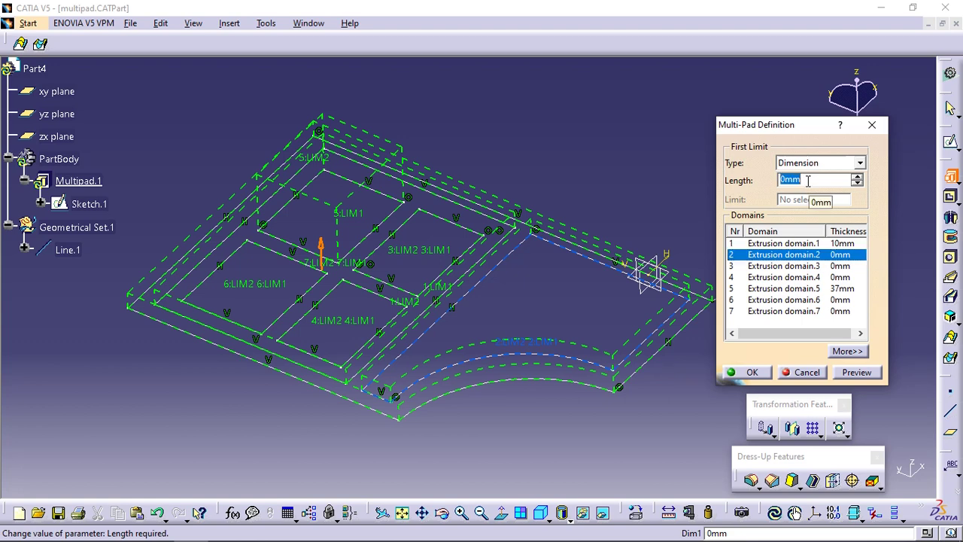
text(30)
click(696, 197)
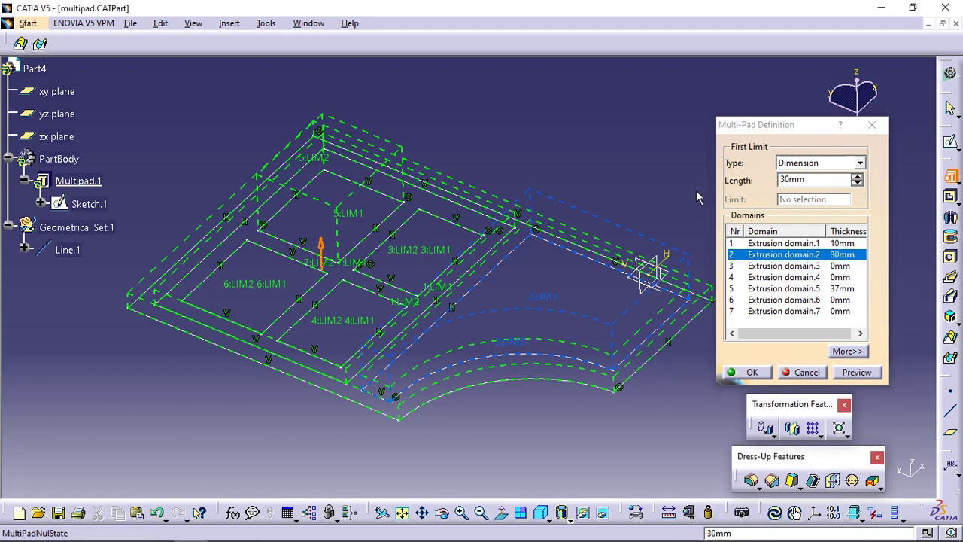
Step: Set Extrusion domain.7 to 40mm and preview the multi-pad
click(804, 311)
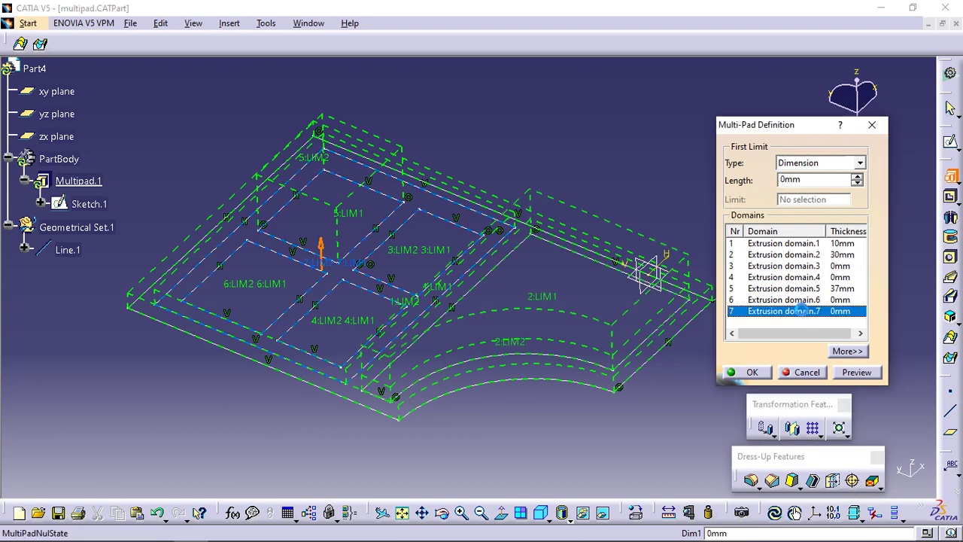
double_click(807, 180)
text(40)
click(700, 204)
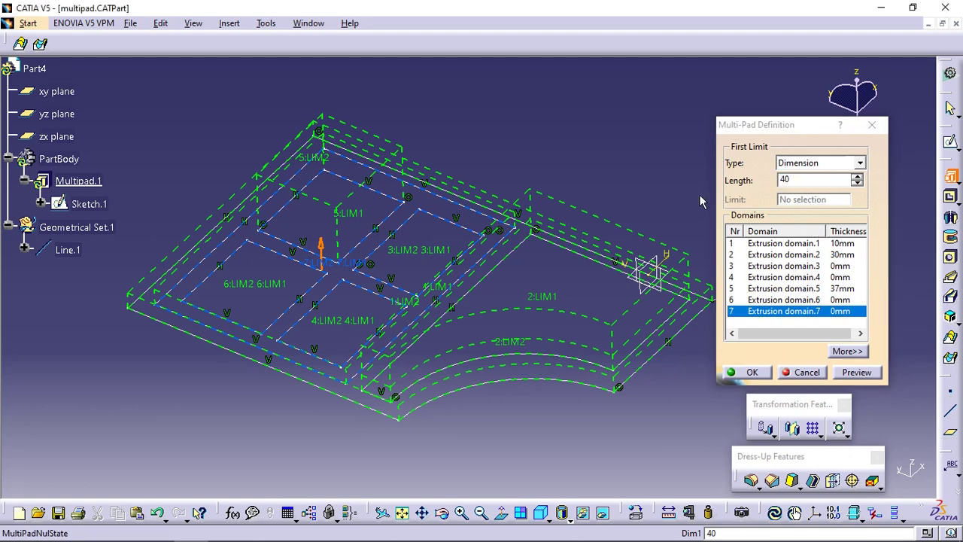
click(857, 371)
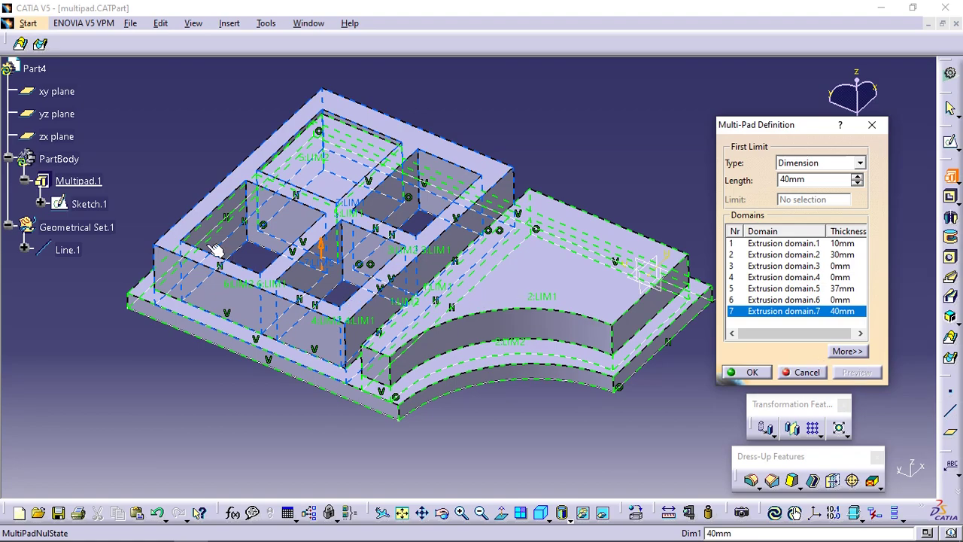
Step: Orbit the model to inspect the shaded multi-pad preview
middle_drag(421, 313, 378, 275)
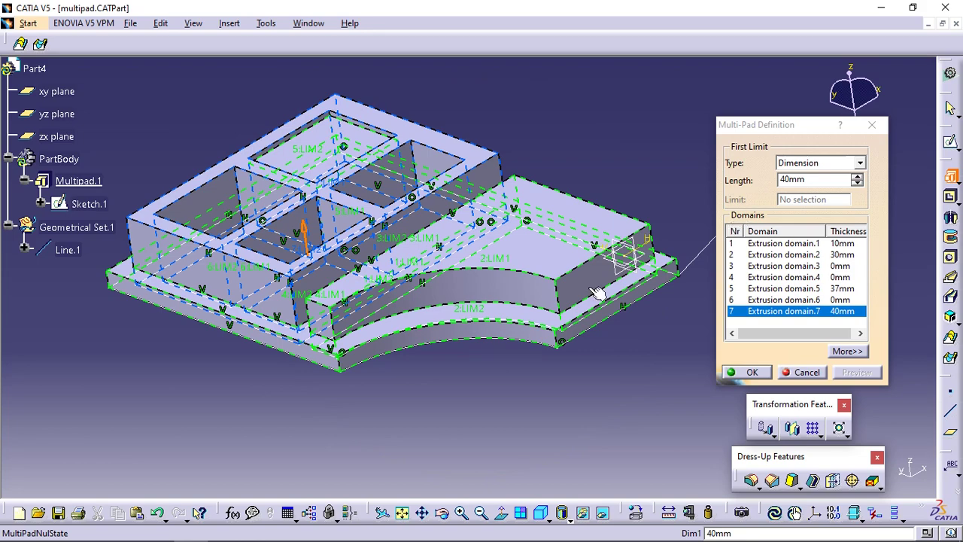
middle_drag(417, 349, 481, 380)
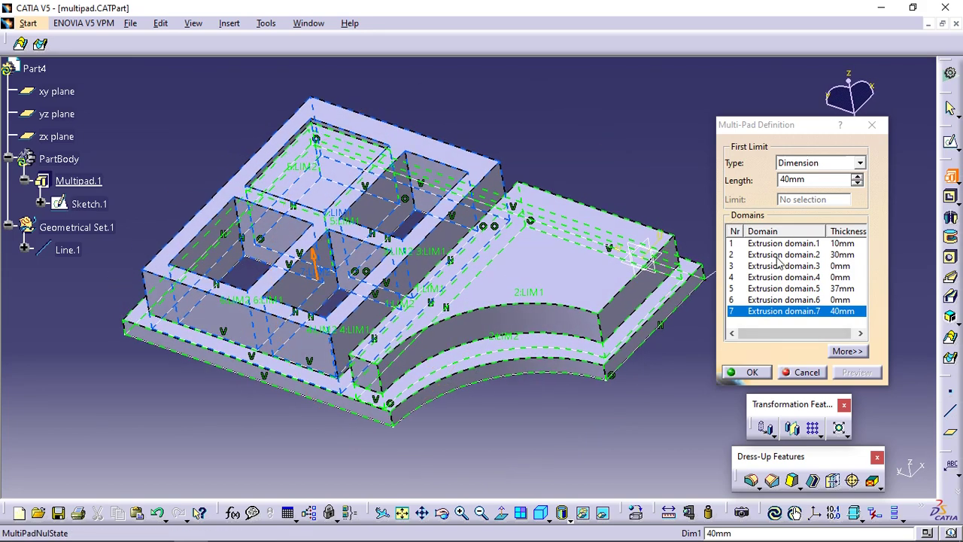
Step: Give Extrusion domains 3–6 a 50mm length, then show domain 5's second limit
click(809, 265)
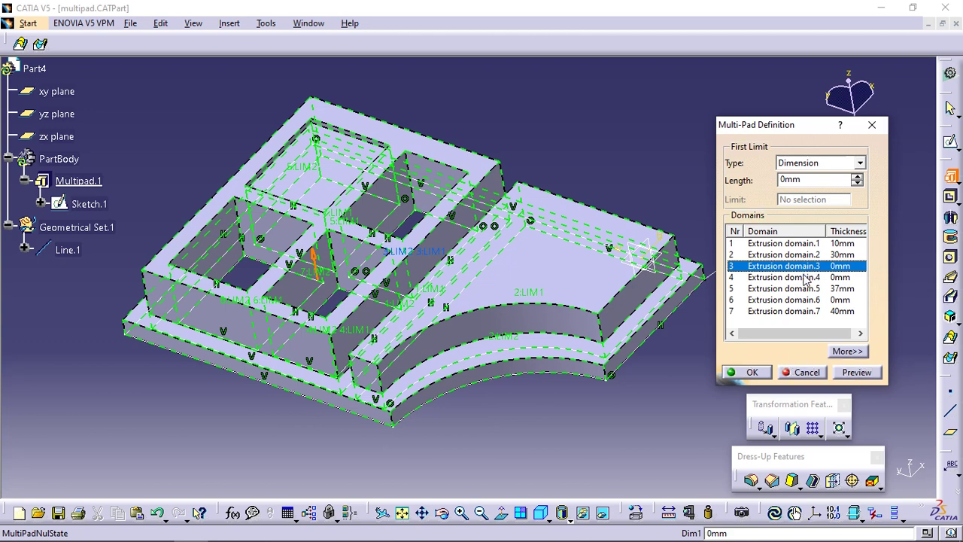
ctrl+click(802, 277)
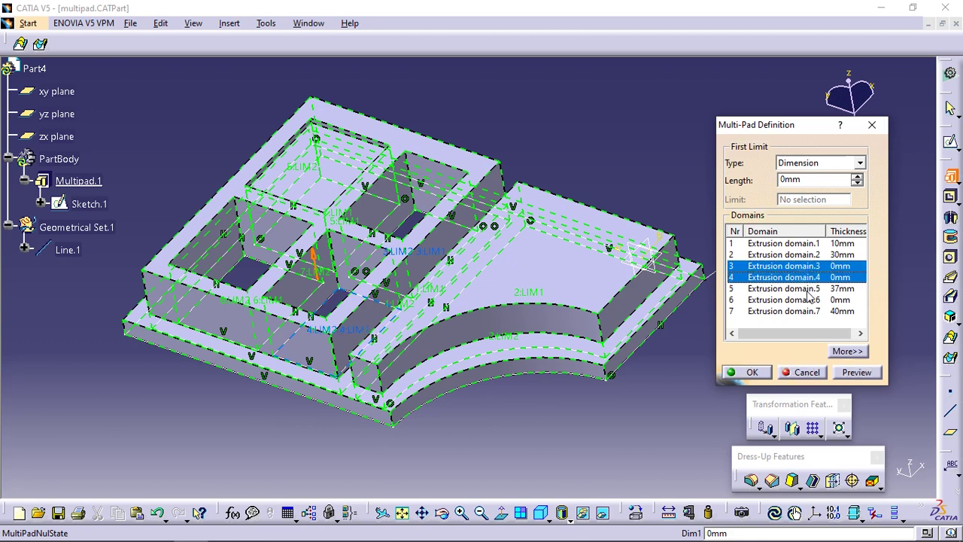
ctrl+click(808, 290)
ctrl+click(813, 301)
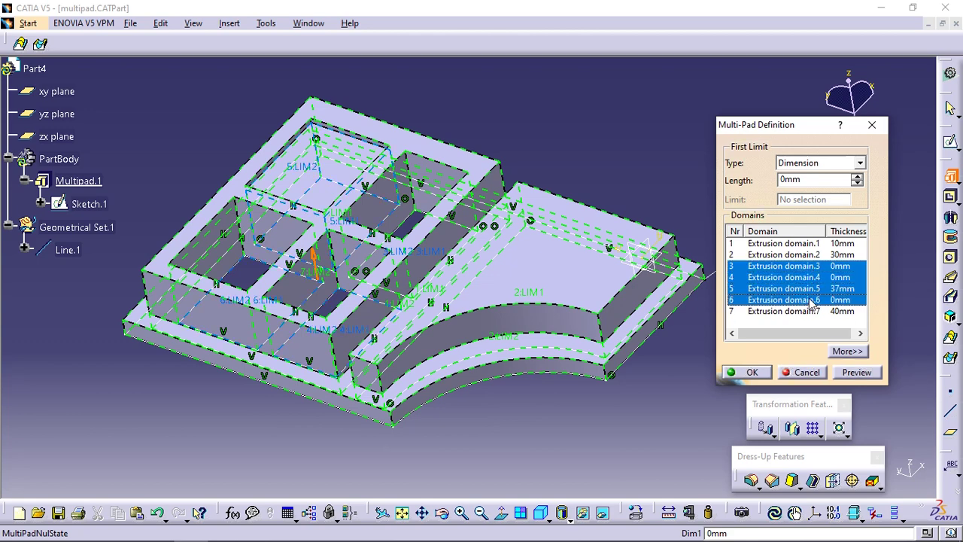
double_click(813, 181)
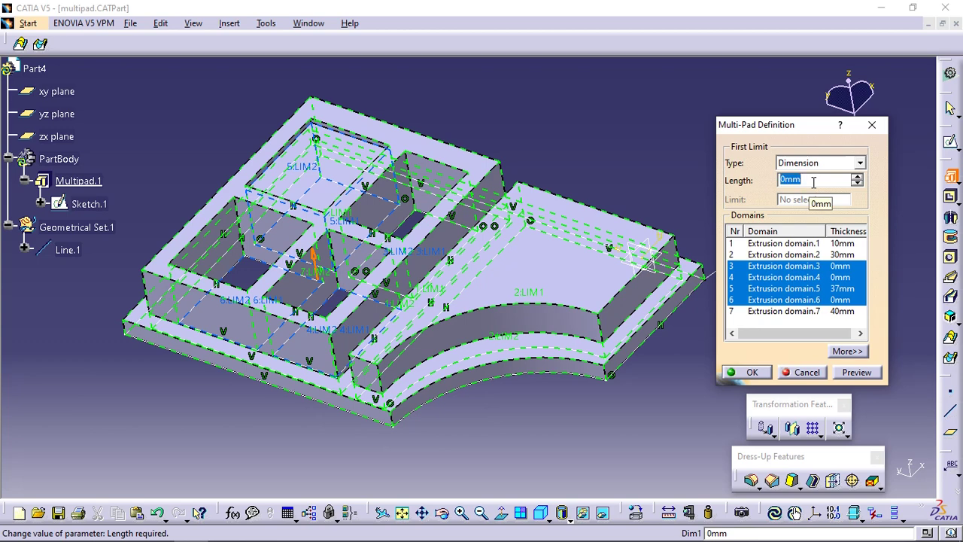
text(50)
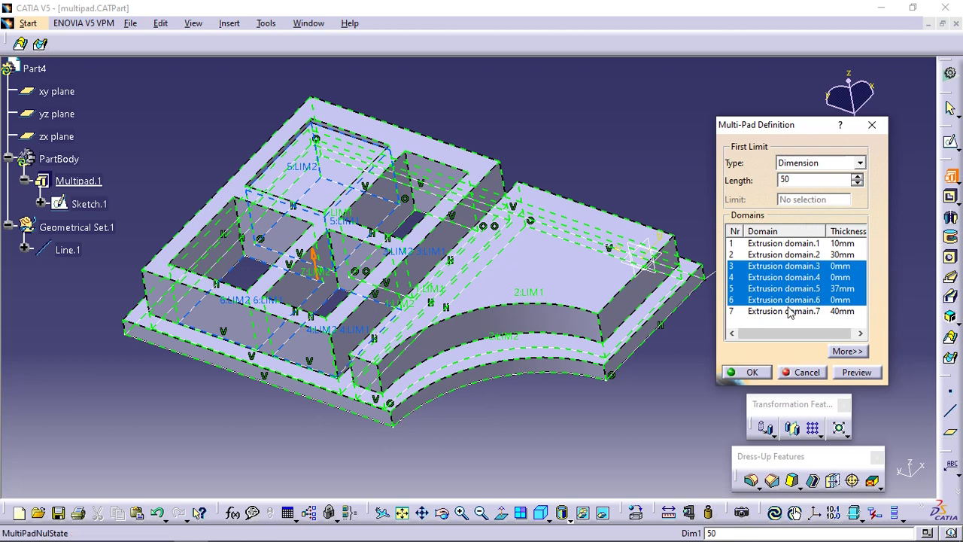
click(692, 379)
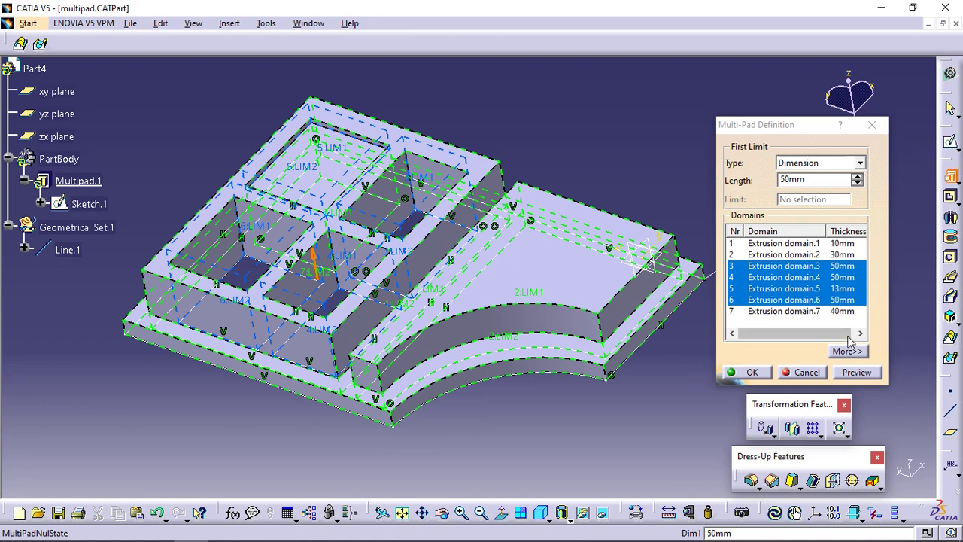
click(844, 291)
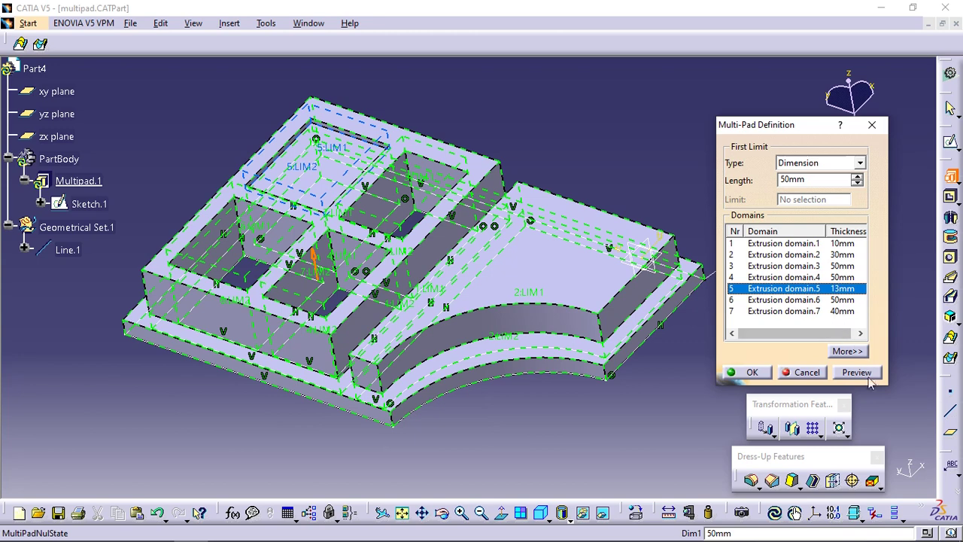
click(851, 350)
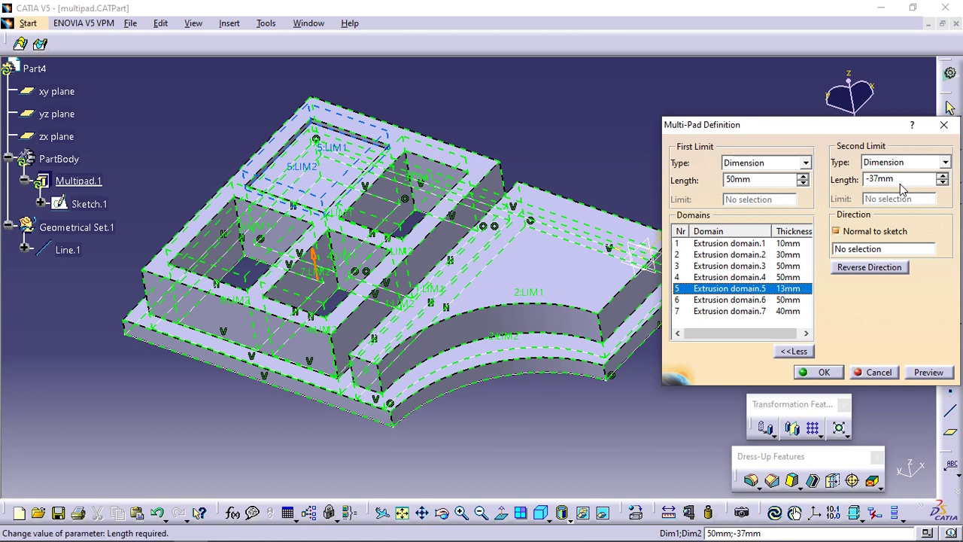
Step: Set Extrusion domain.5's second limit to 0mm
drag(900, 184, 838, 174)
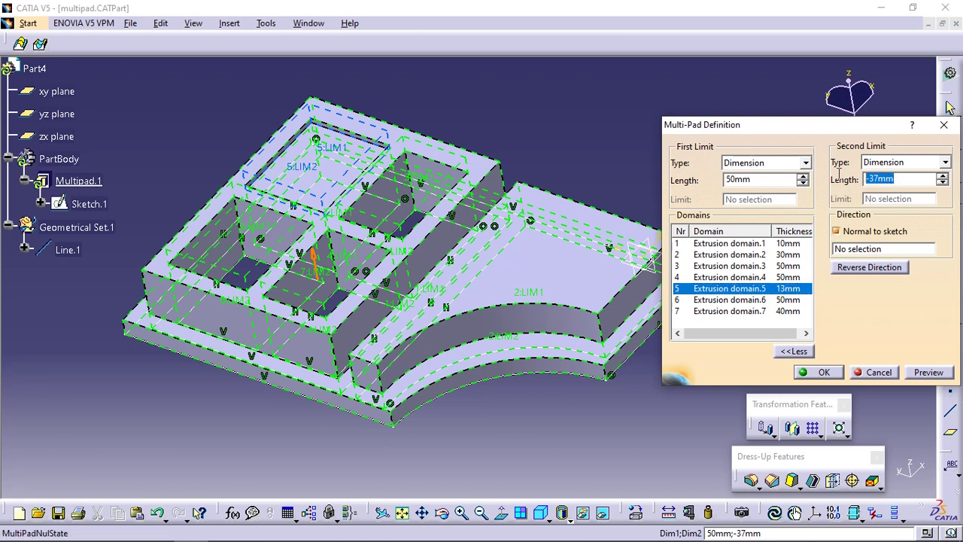
text(0)
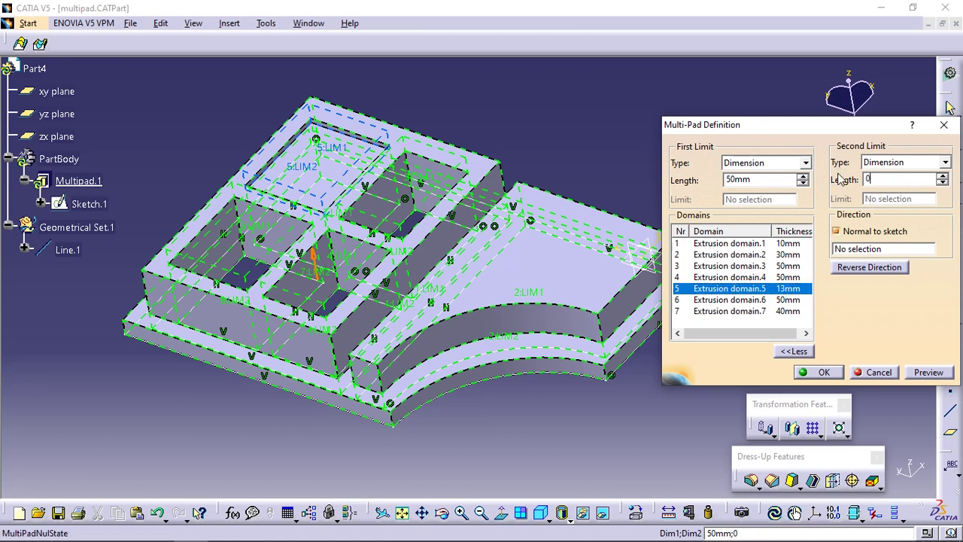
click(763, 180)
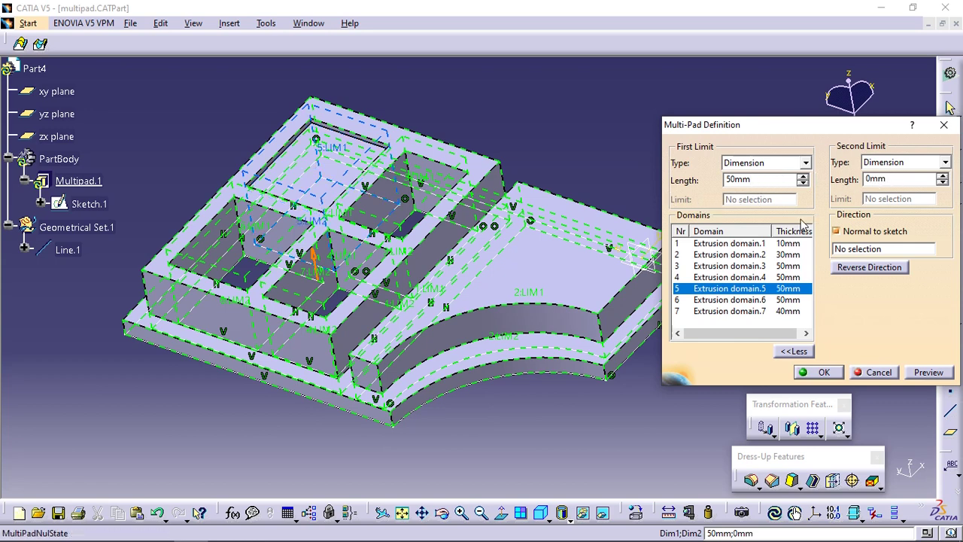
Step: Set Extrusion domain.1's second limit to 40mm
click(757, 244)
double_click(893, 179)
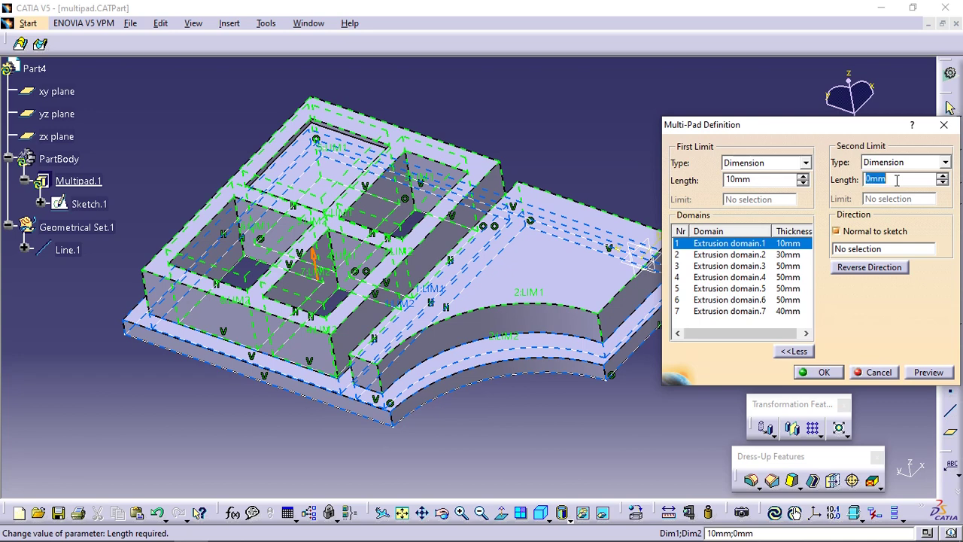
text(40)
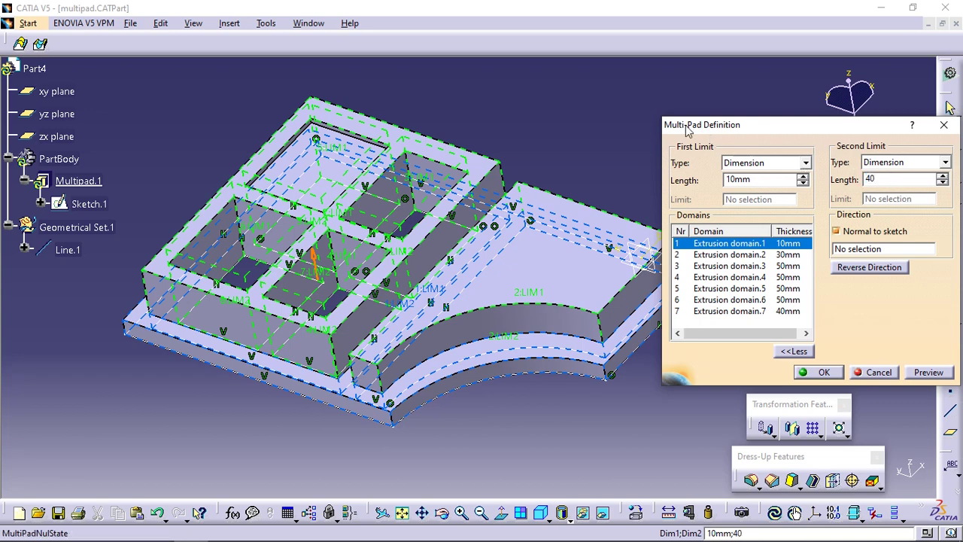
click(641, 118)
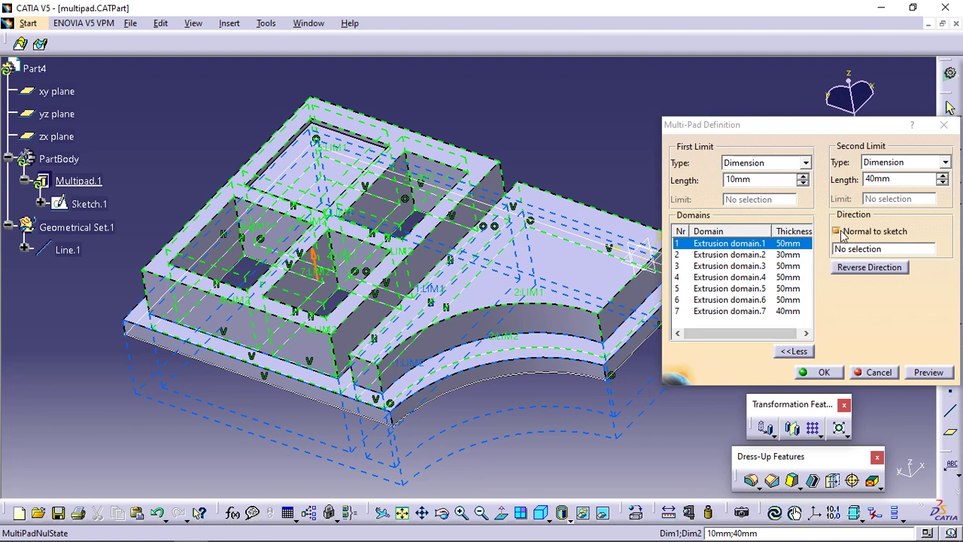
Step: Keep the extrusion normal to the sketch and complete Multipad.1 as a solid
middle_drag(580, 289, 346, 301)
click(526, 244)
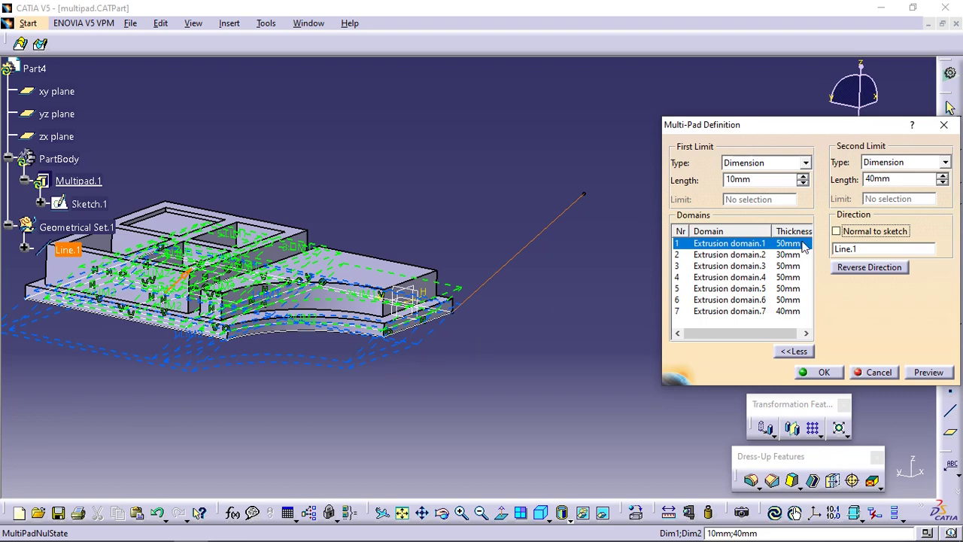
click(836, 231)
middle_drag(384, 307, 551, 324)
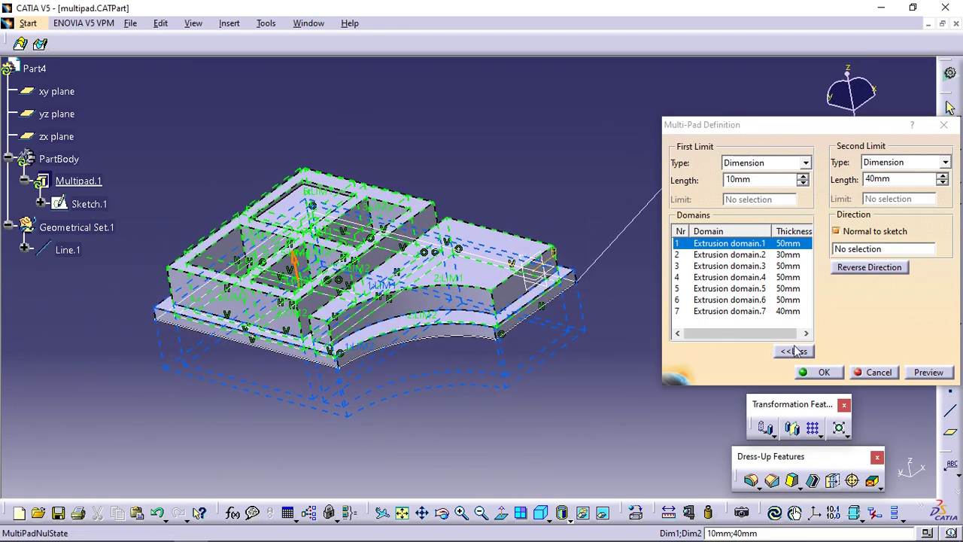
click(823, 371)
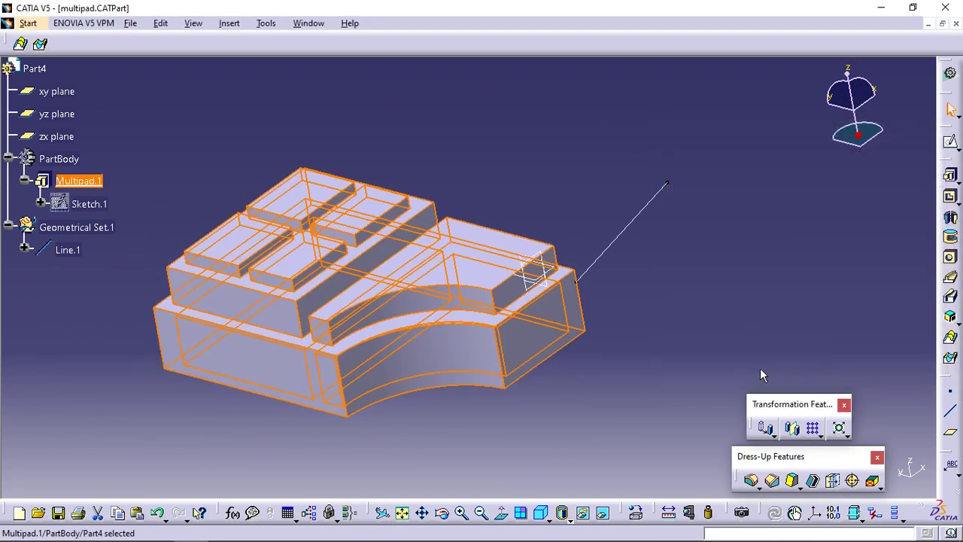
click(692, 323)
middle_drag(479, 316, 621, 356)
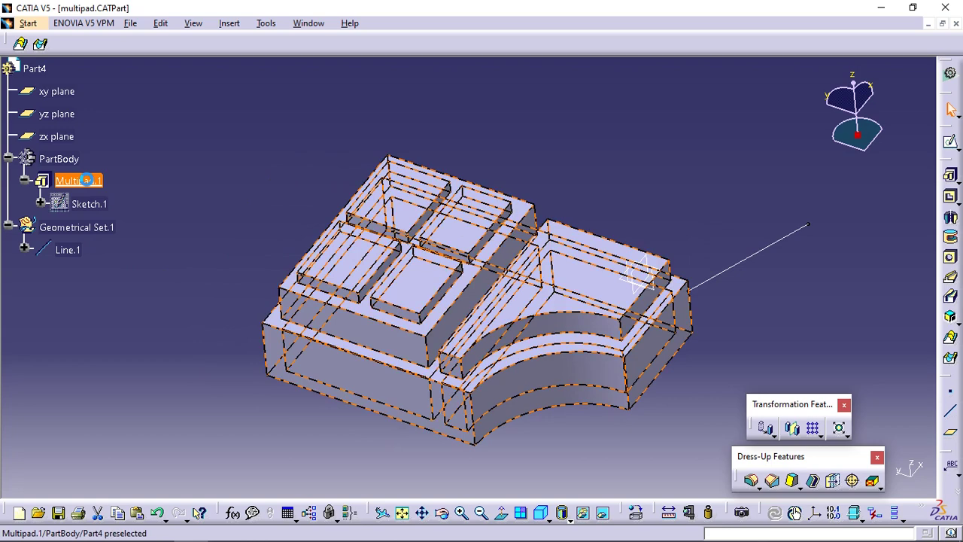
click(86, 181)
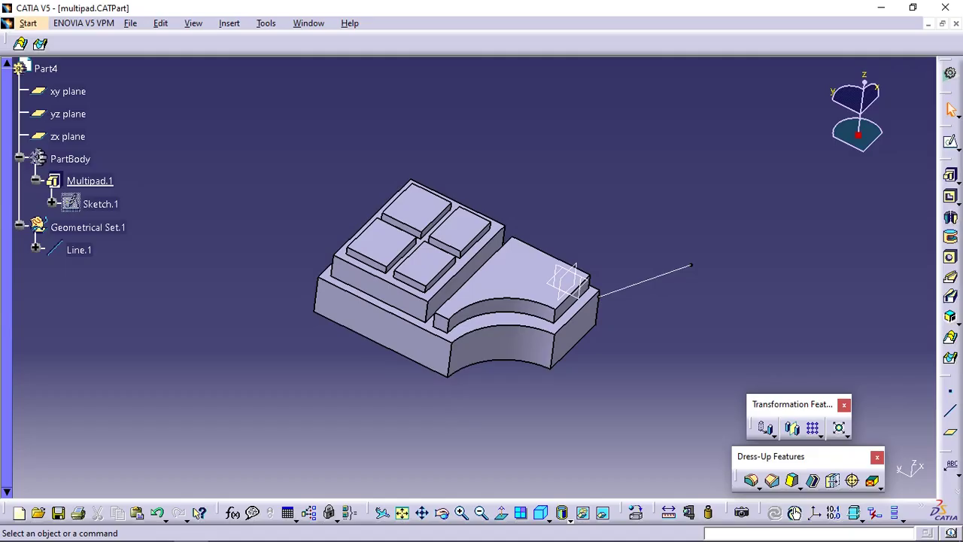
Step: Add an outer rectangle around Sketch.1's profile and exit to rebuild the multipad
double_click(95, 204)
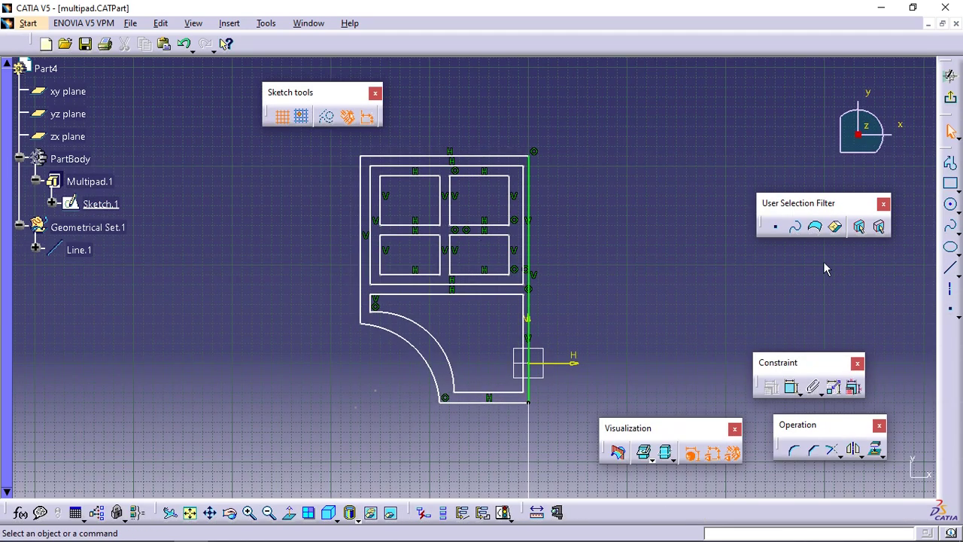
click(950, 184)
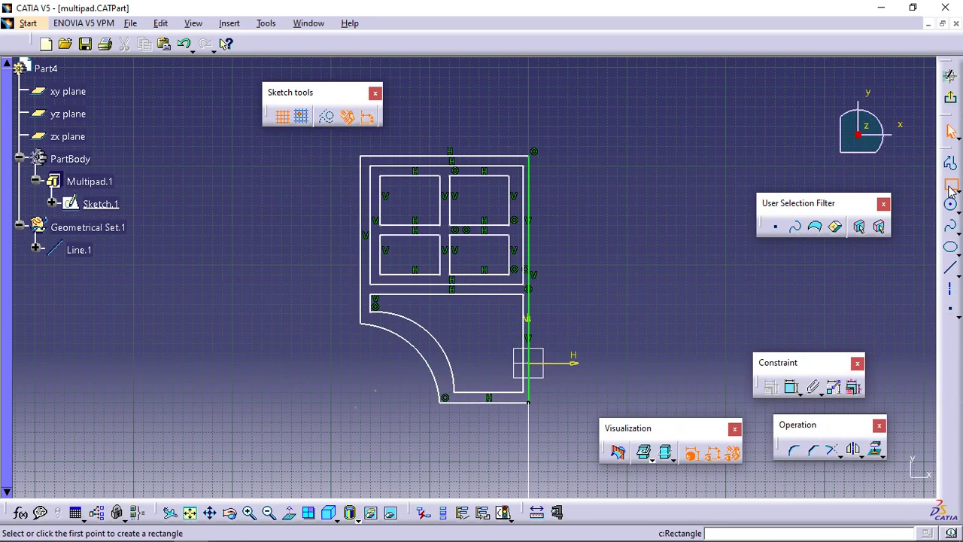
click(338, 143)
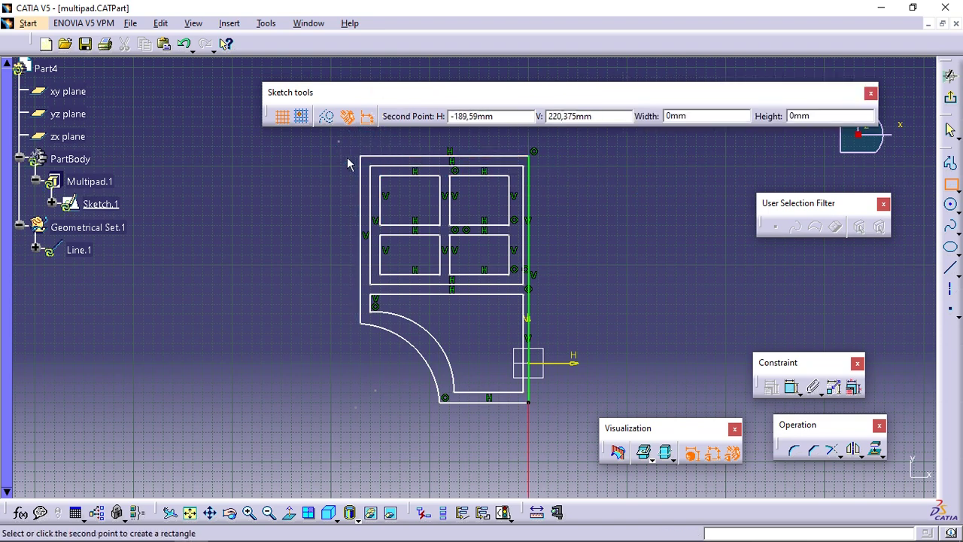
click(554, 425)
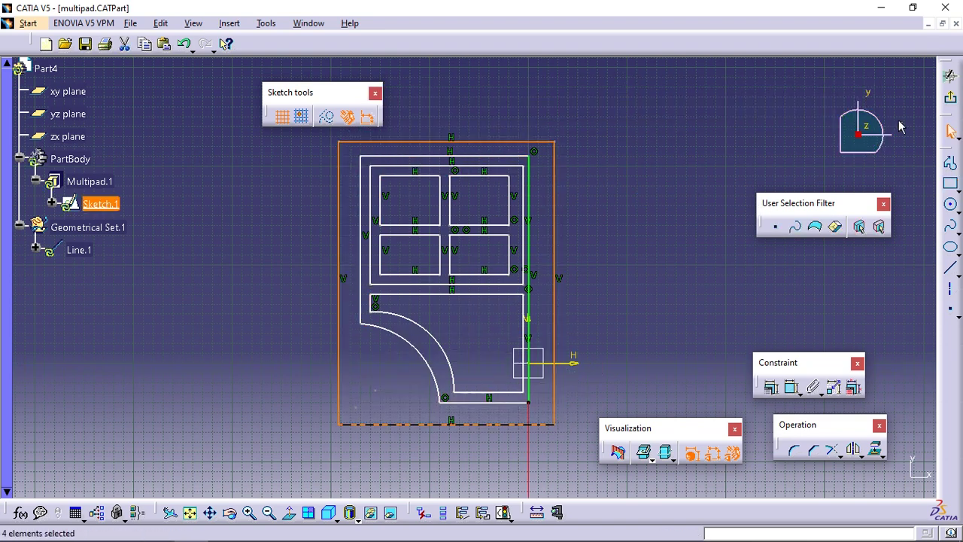
click(950, 98)
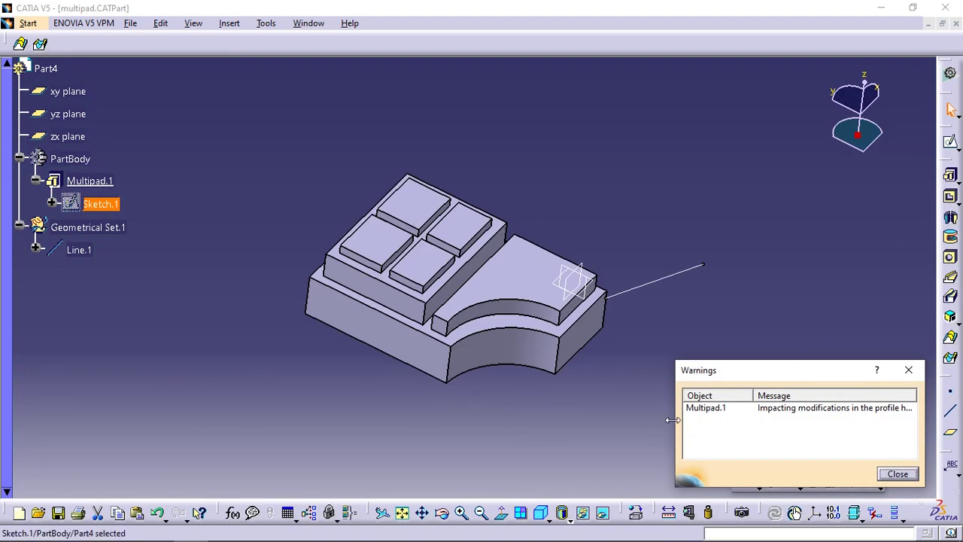
Step: Widen the profile-change warning to read its full message, then close it
drag(672, 419, 458, 441)
drag(700, 396, 893, 391)
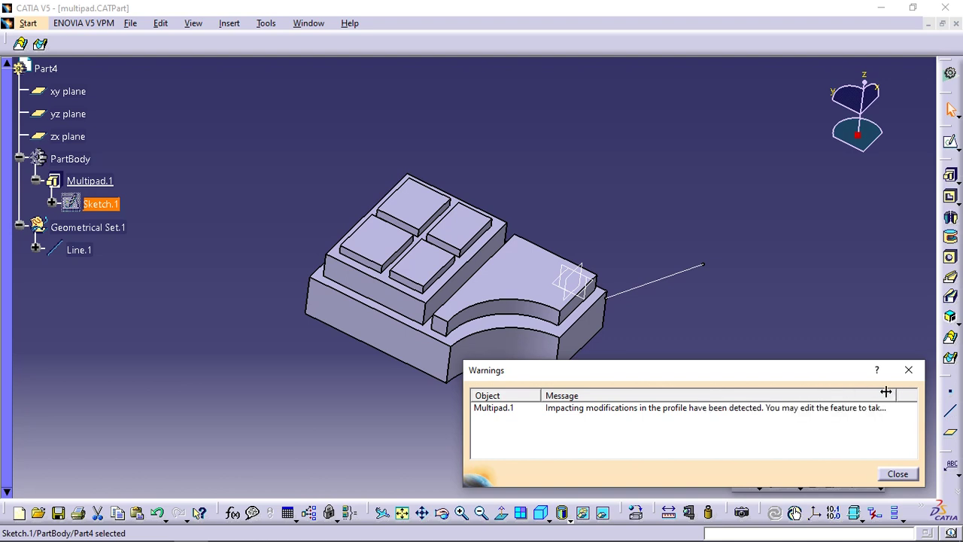
click(898, 474)
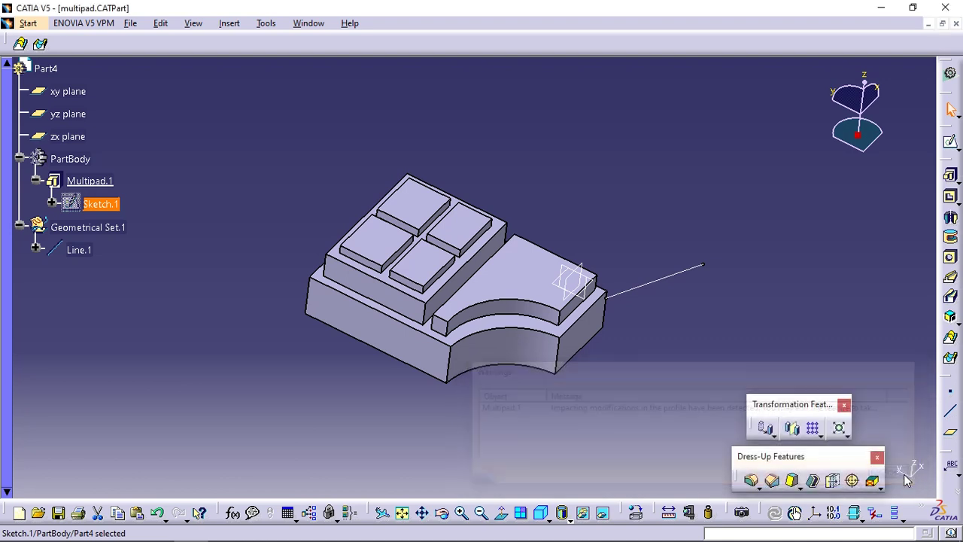
Step: Reopen Multipad.1 for redefinition and acknowledge the report: 7 domains kept, 1 created
middle_drag(522, 279, 470, 306)
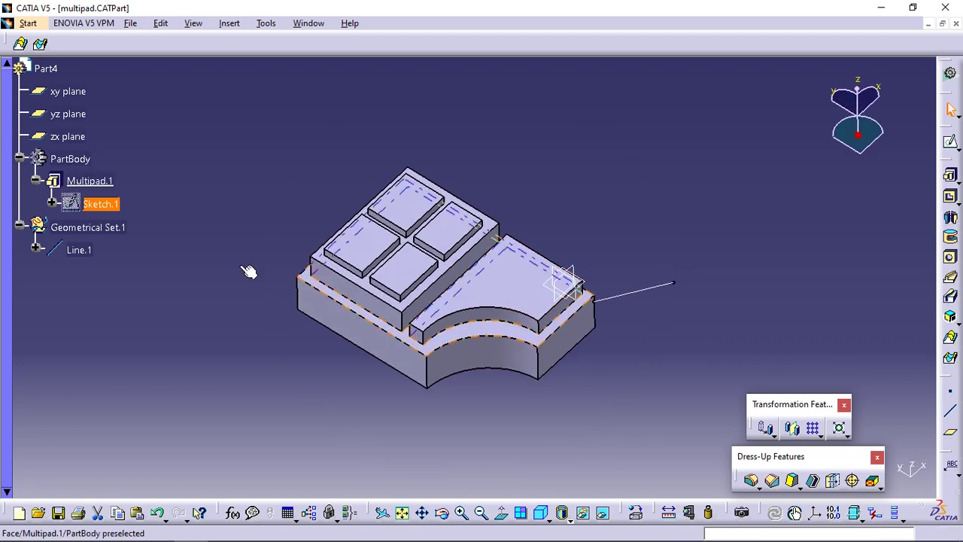
double_click(97, 180)
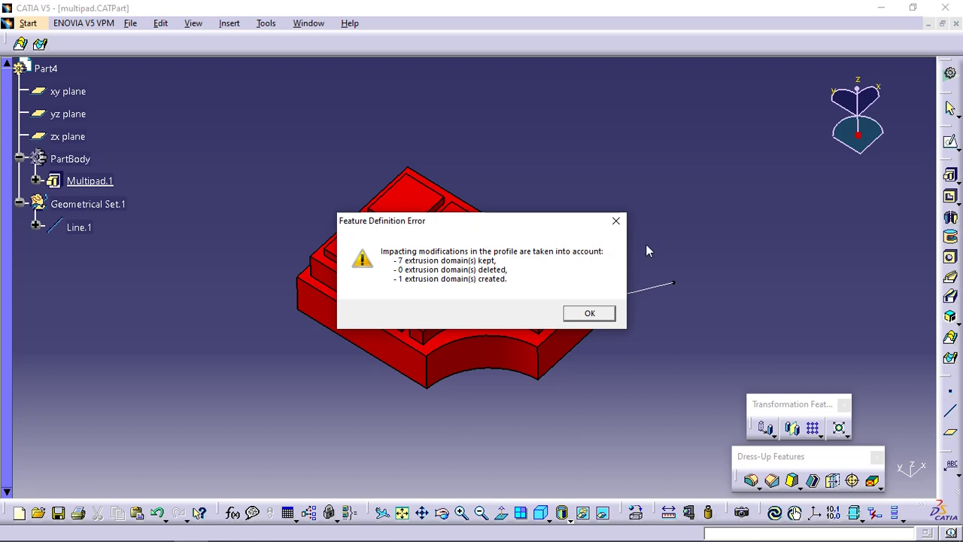
click(601, 319)
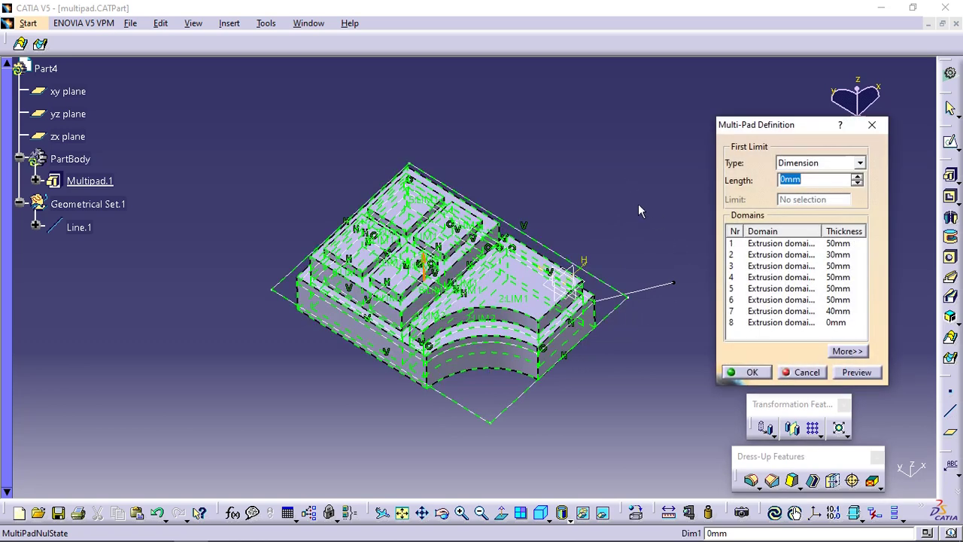
Step: Give the new Extrusion domain.8 a 10mm length and apply the multi-pad, forming the base plate
drag(822, 231, 829, 232)
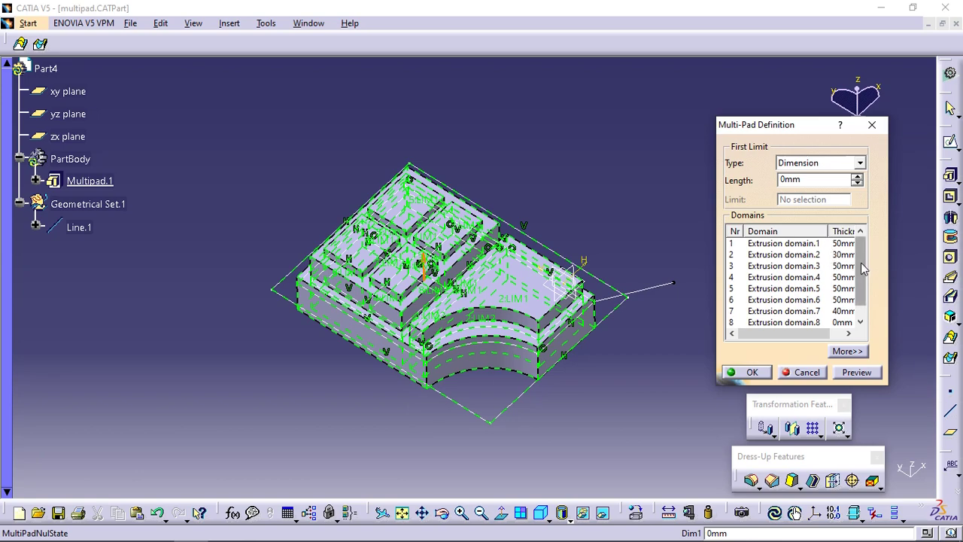
click(807, 328)
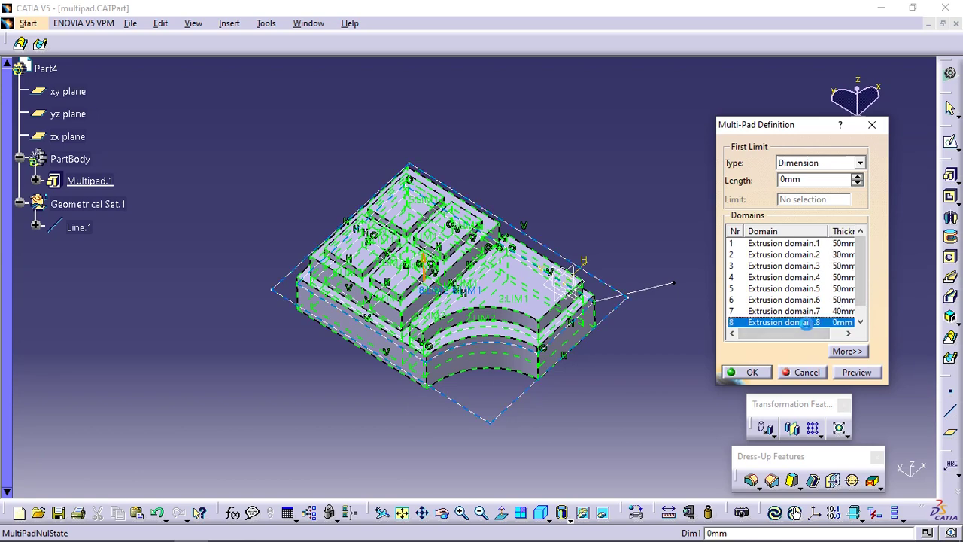
middle_drag(568, 396, 496, 457)
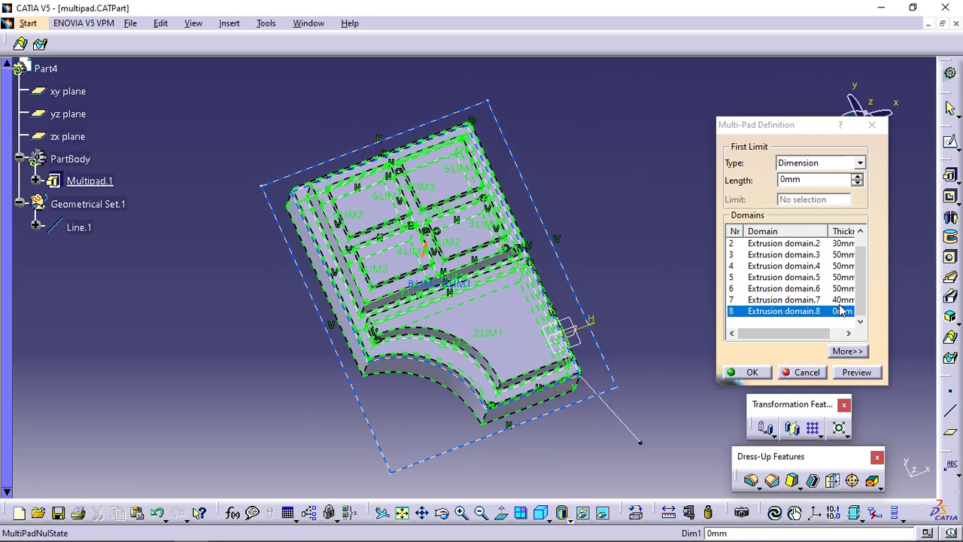
click(812, 179)
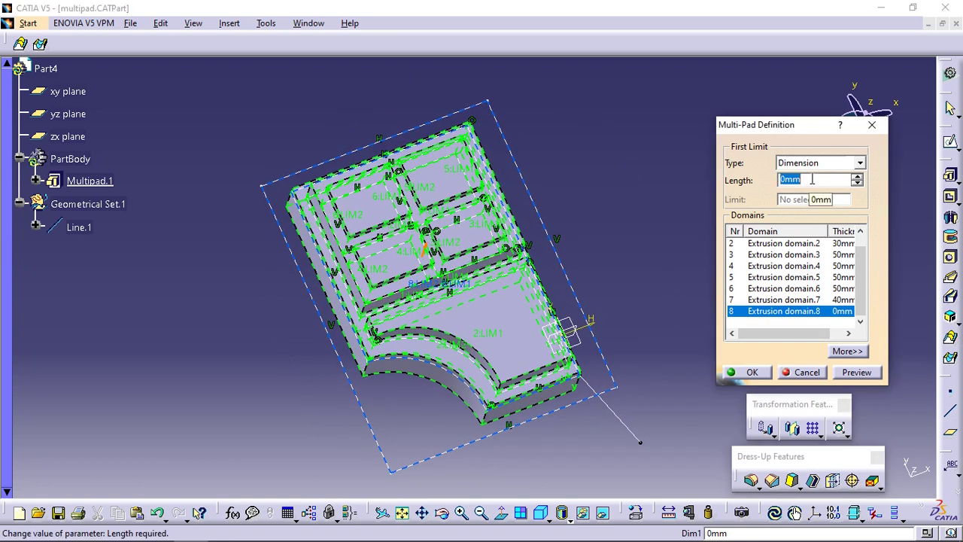
click(812, 179)
click(813, 181)
click(812, 181)
click(811, 184)
text(10)
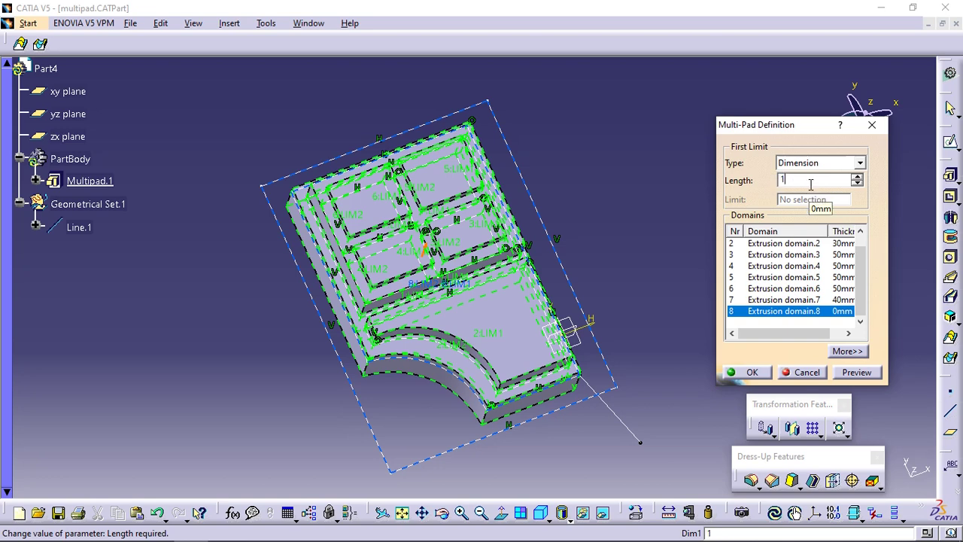
click(752, 373)
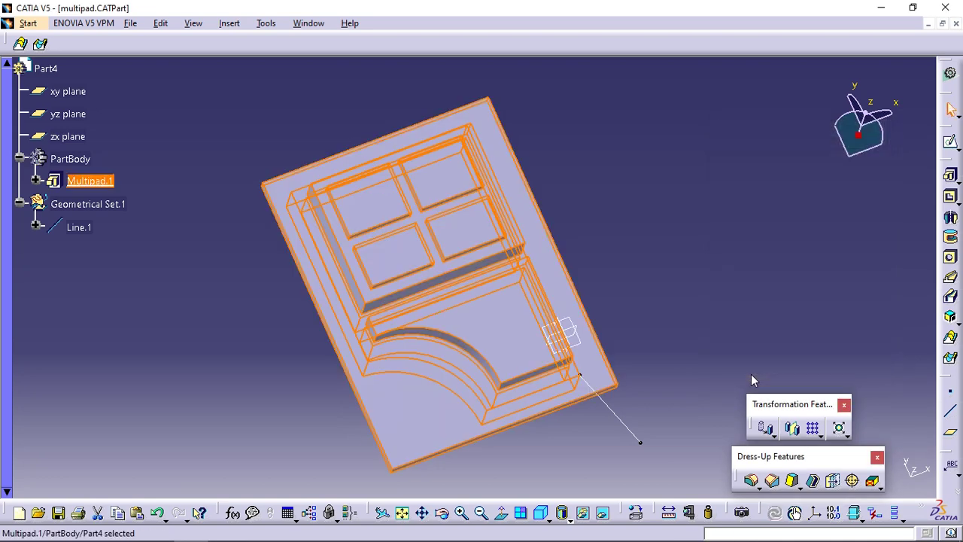
middle_drag(673, 329, 488, 346)
Step: In Sketch.1, draw a 29.25 mm radius circle beside the arc recess and exit the sketch
click(35, 181)
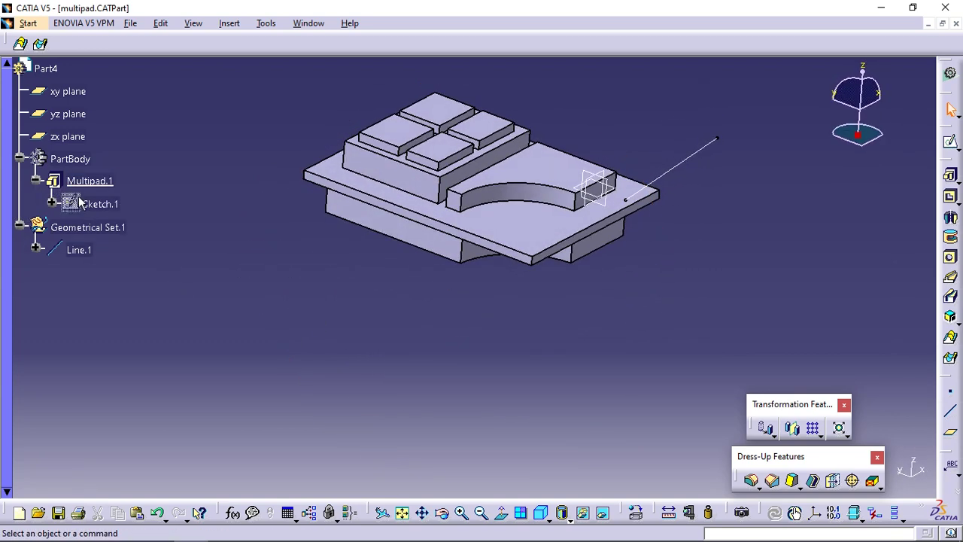
double_click(95, 204)
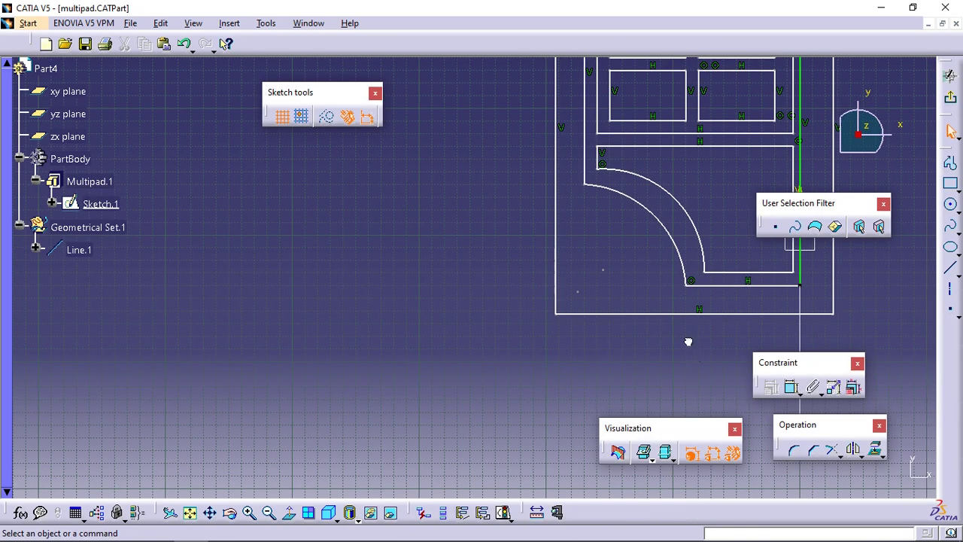
mouse_move(677, 319)
middle_down()
mouse_move(452, 359)
mouse_move(421, 379)
middle_up()
click(950, 205)
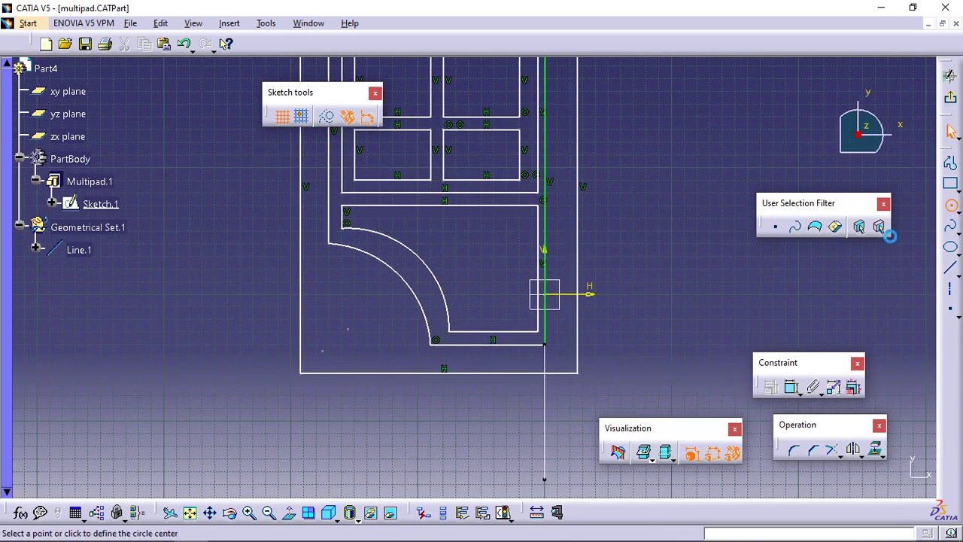
click(482, 257)
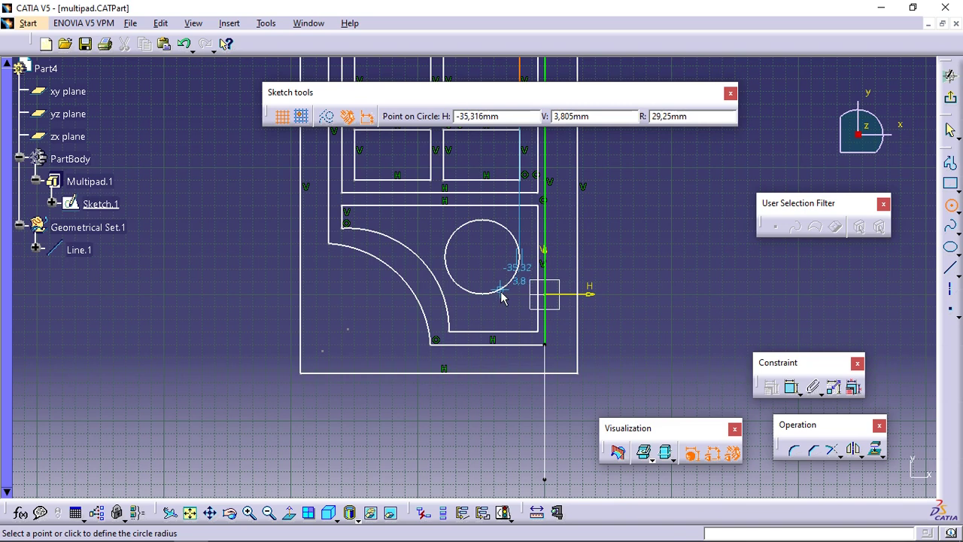
click(502, 294)
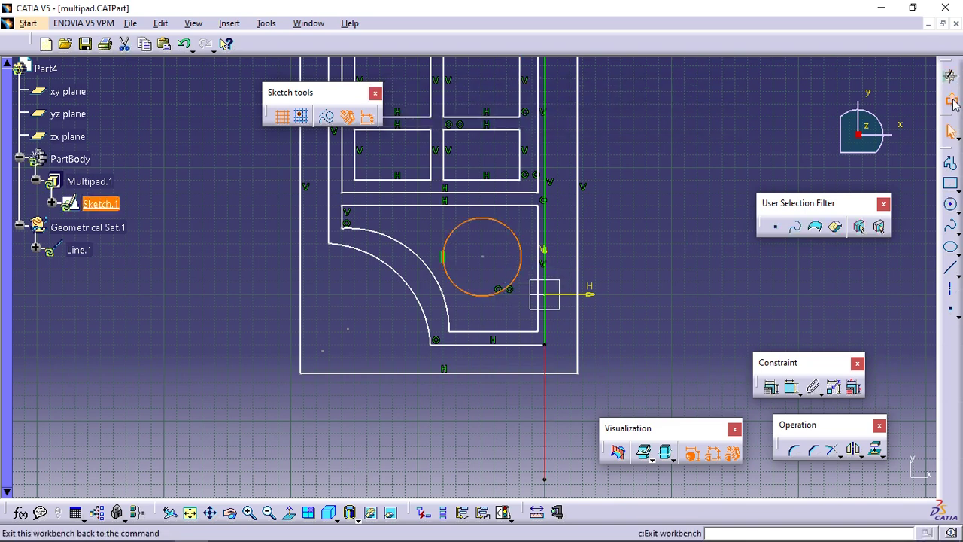
click(556, 512)
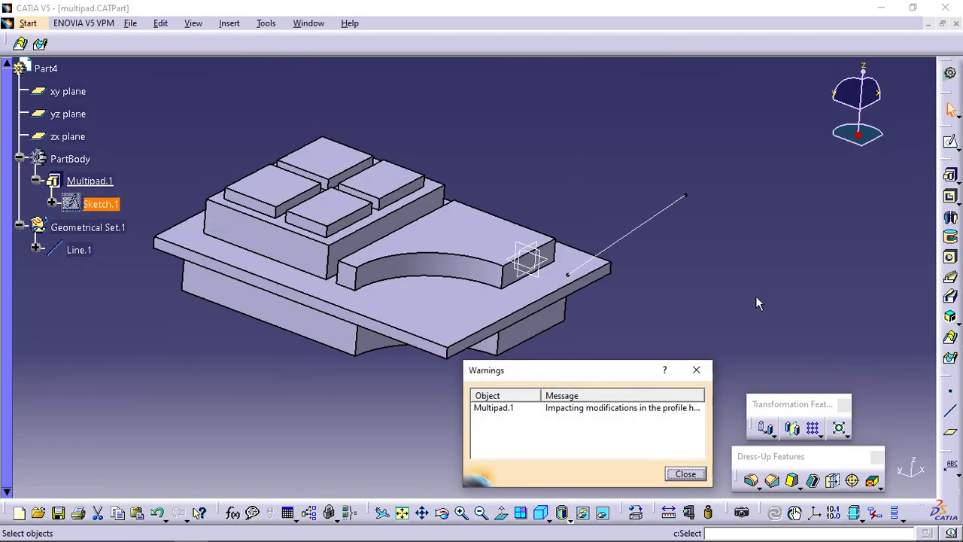
Step: Close the warning and reopen Multipad.1, acknowledging 7 domains kept, 1 deleted, 2 created
click(674, 475)
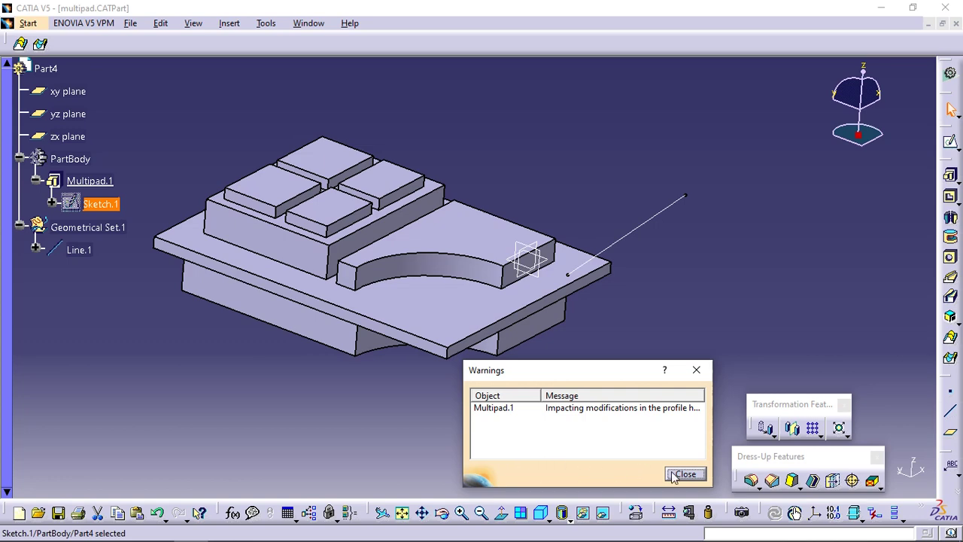
click(681, 475)
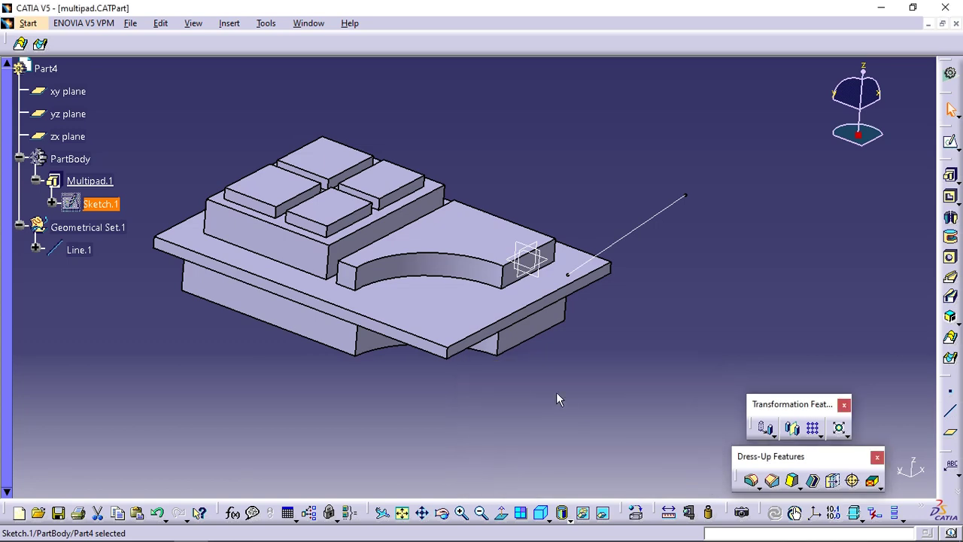
middle_drag(557, 398, 606, 343)
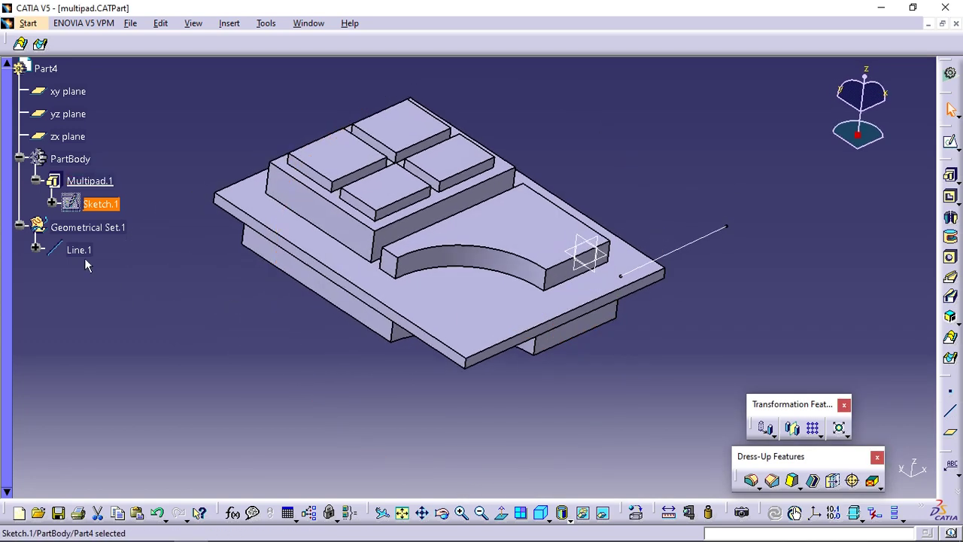
double_click(78, 181)
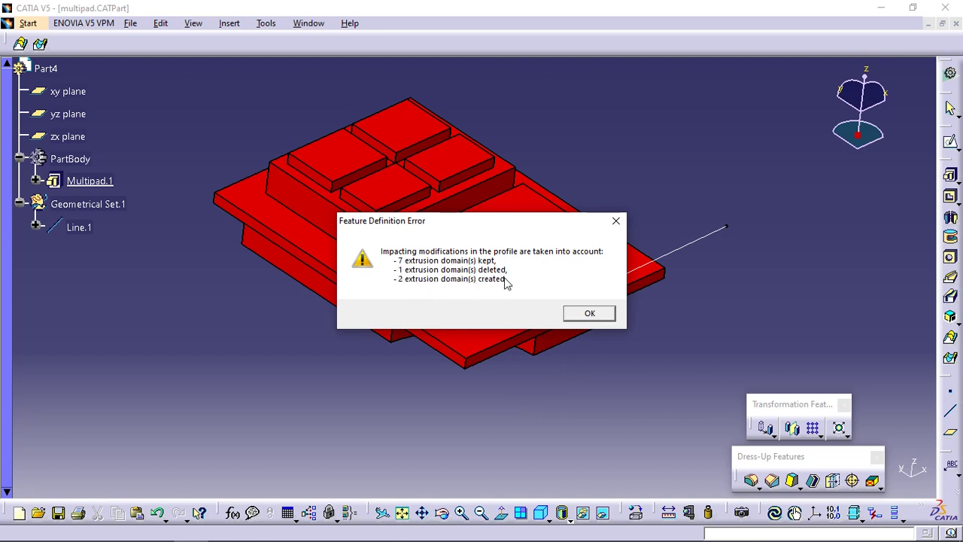
click(611, 317)
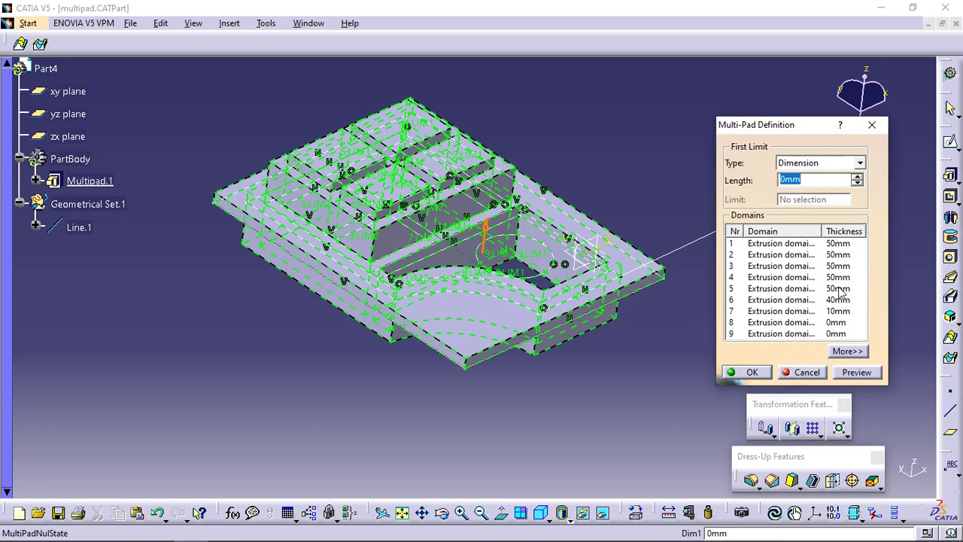
Step: Review the extrusion domain list, checking the existing domains and the new domains 9 and 10
drag(823, 230, 835, 231)
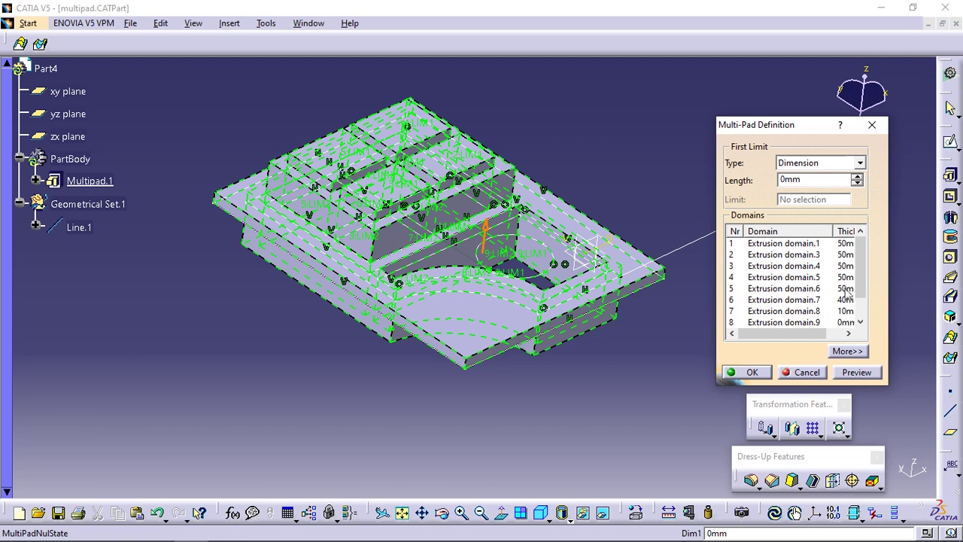
drag(823, 333, 834, 340)
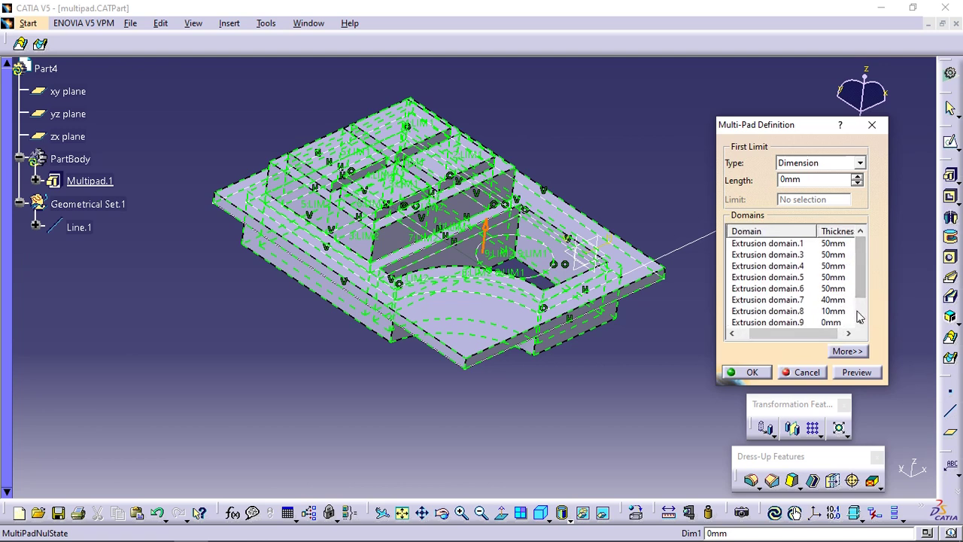
scroll(859, 316, down, 2)
scroll(860, 316, up, 2)
click(790, 254)
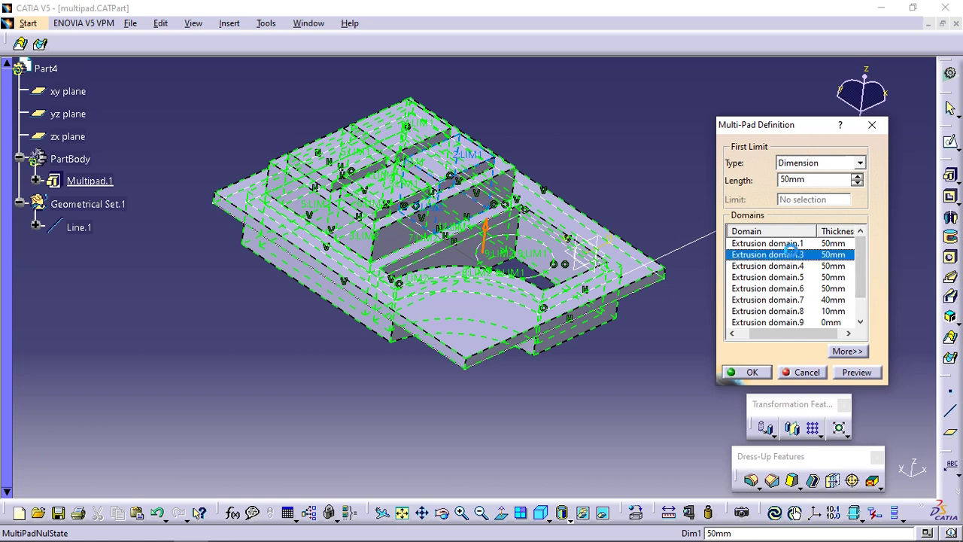
click(790, 243)
drag(858, 273, 859, 297)
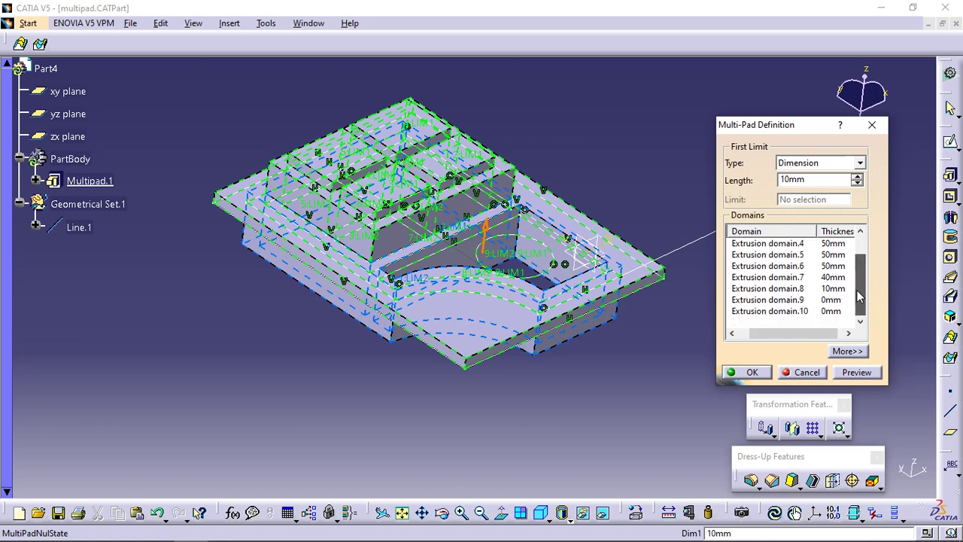
click(818, 300)
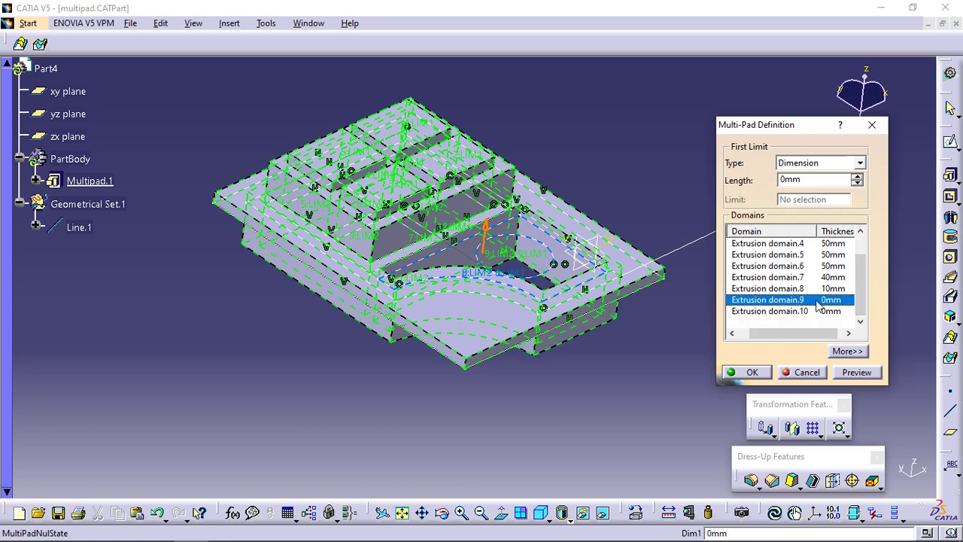
click(805, 310)
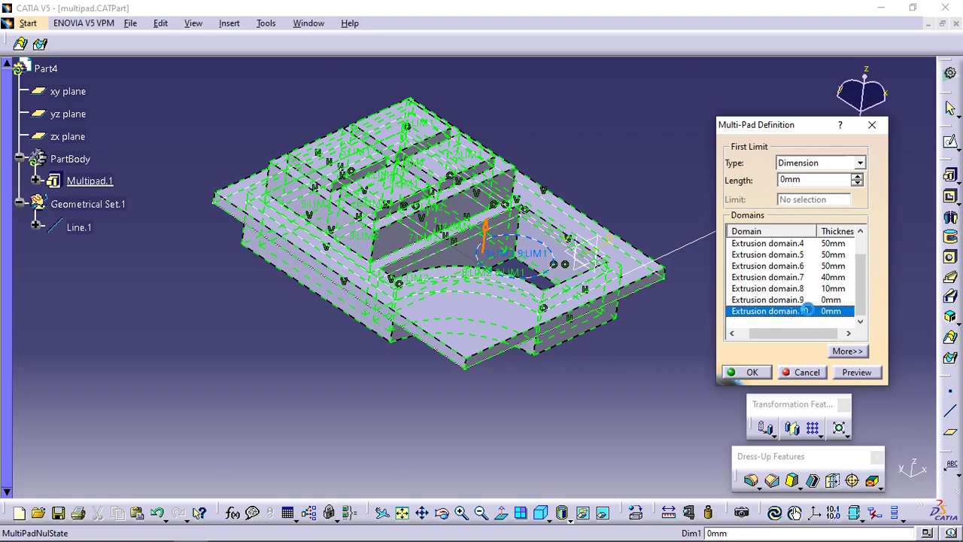
Step: Set Extrusion domain.9's length to 30mm
middle_drag(545, 282, 526, 345)
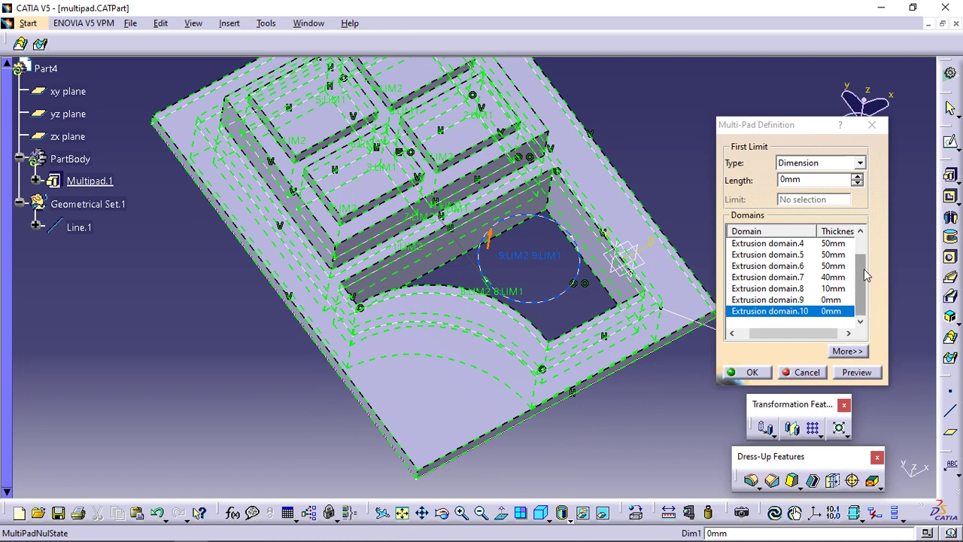
click(802, 301)
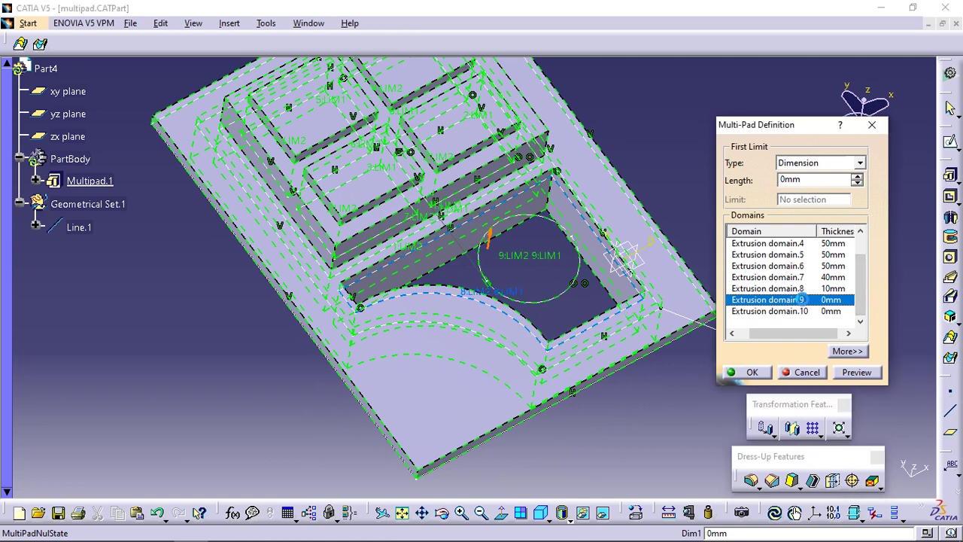
double_click(811, 181)
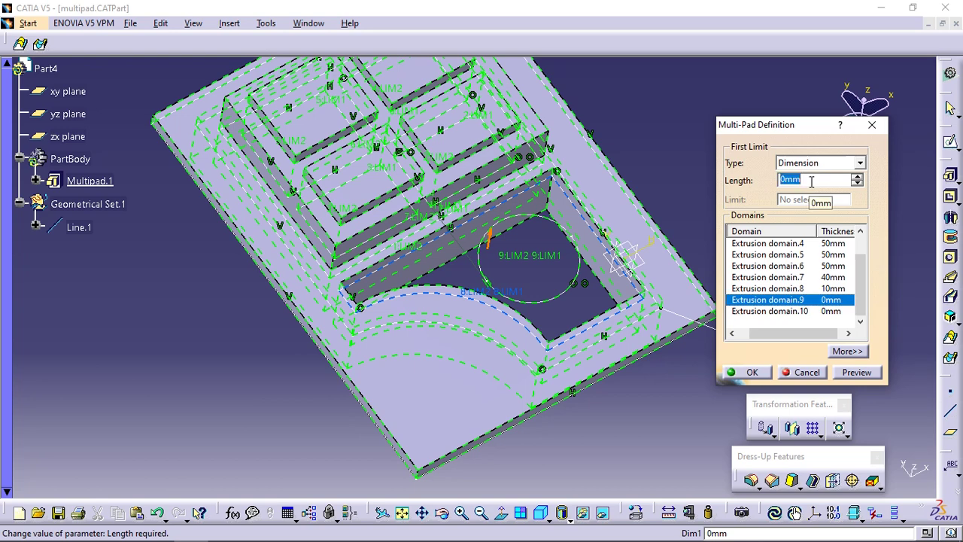
text(30)
click(693, 191)
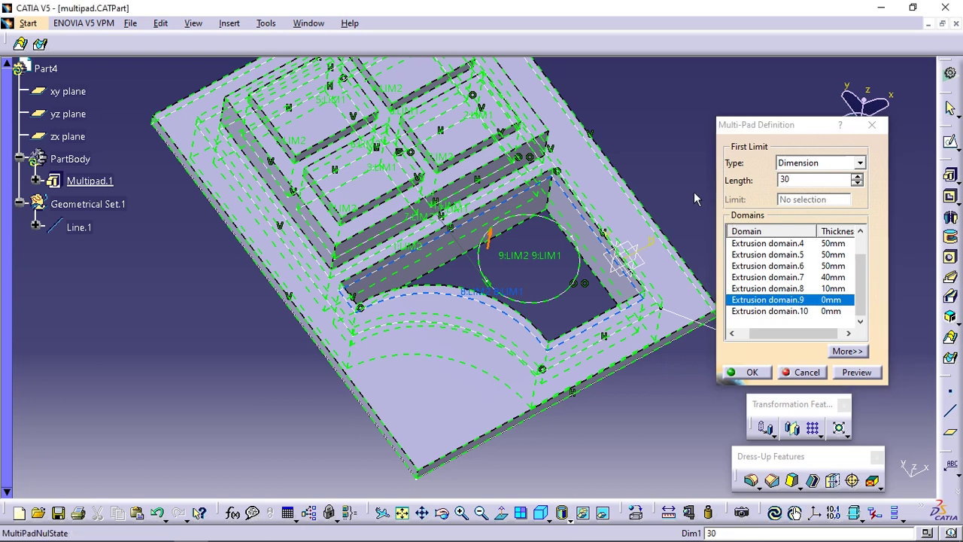
Step: Set Extrusion domain.10's length to 60mm and confirm the multi-pad, raising the cylinder boss
click(796, 311)
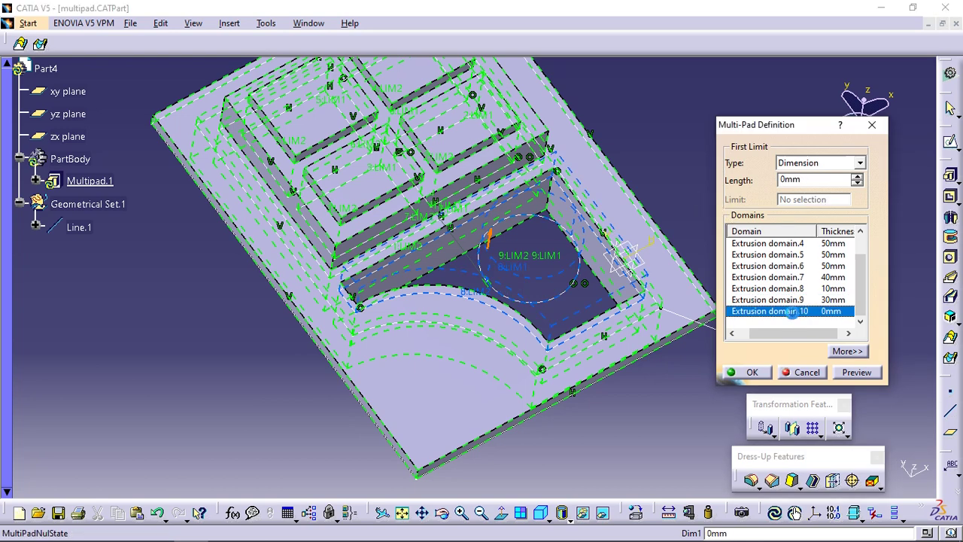
middle_drag(537, 303, 496, 222)
double_click(808, 180)
text(60)
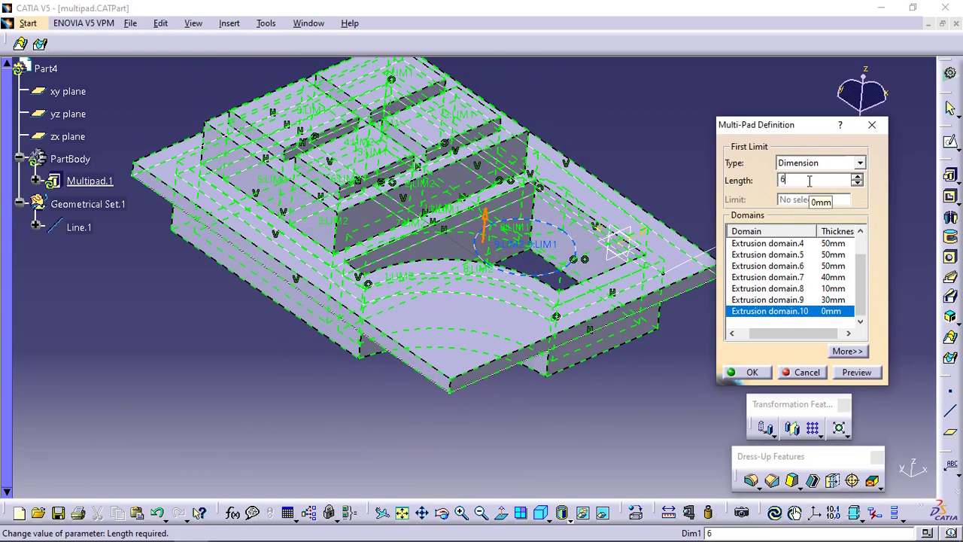
click(685, 162)
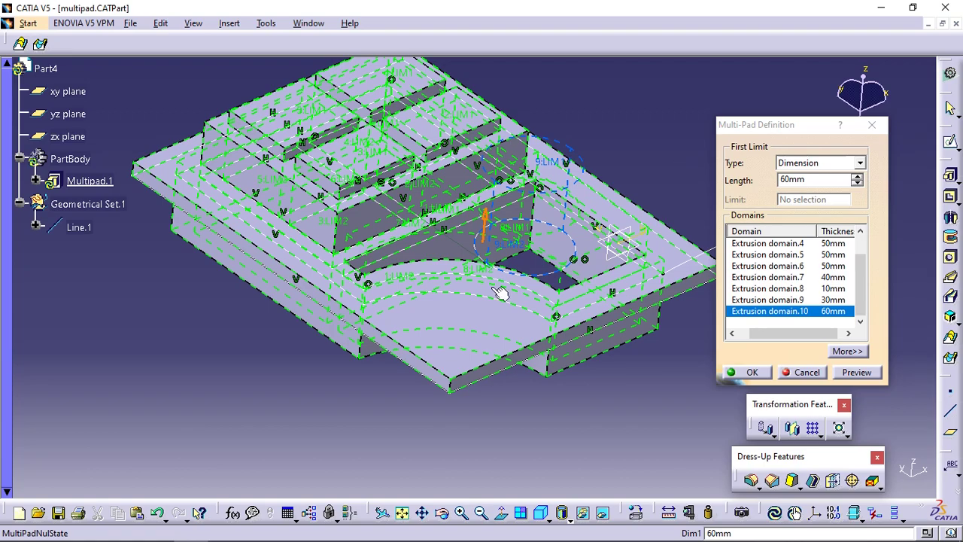
middle_drag(500, 295, 524, 246)
click(750, 372)
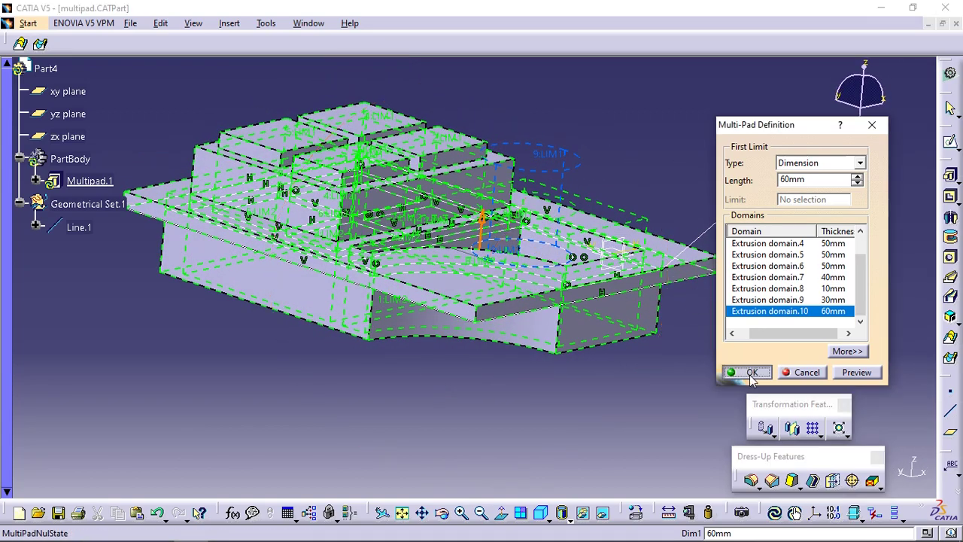
click(435, 408)
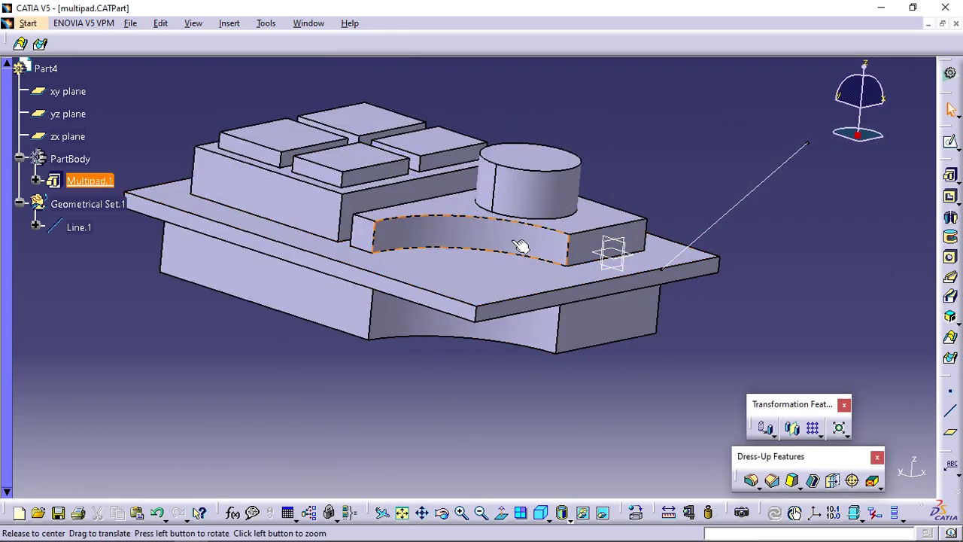
Step: Delete the top-left small rectangle from Sketch.1 and exit the sketch
middle_drag(520, 243, 346, 255)
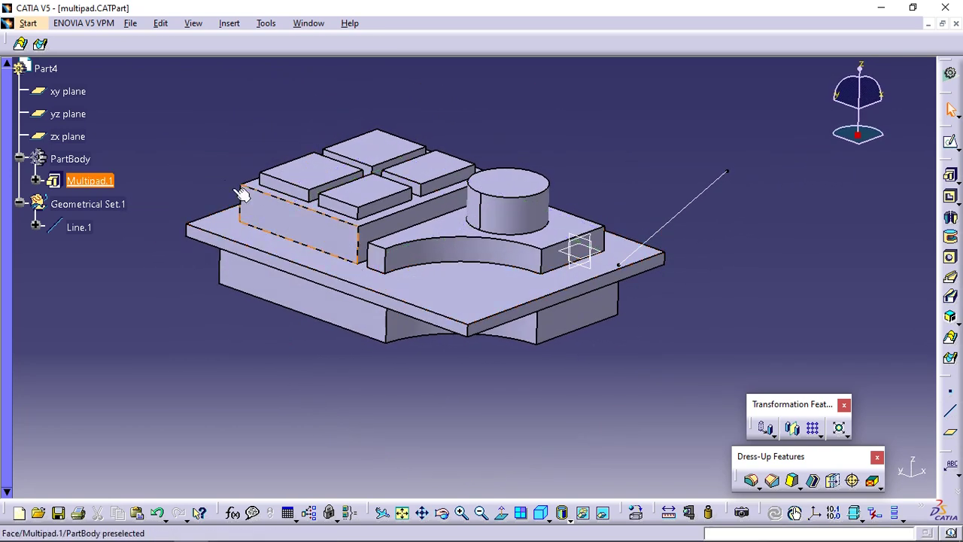
click(35, 181)
double_click(98, 203)
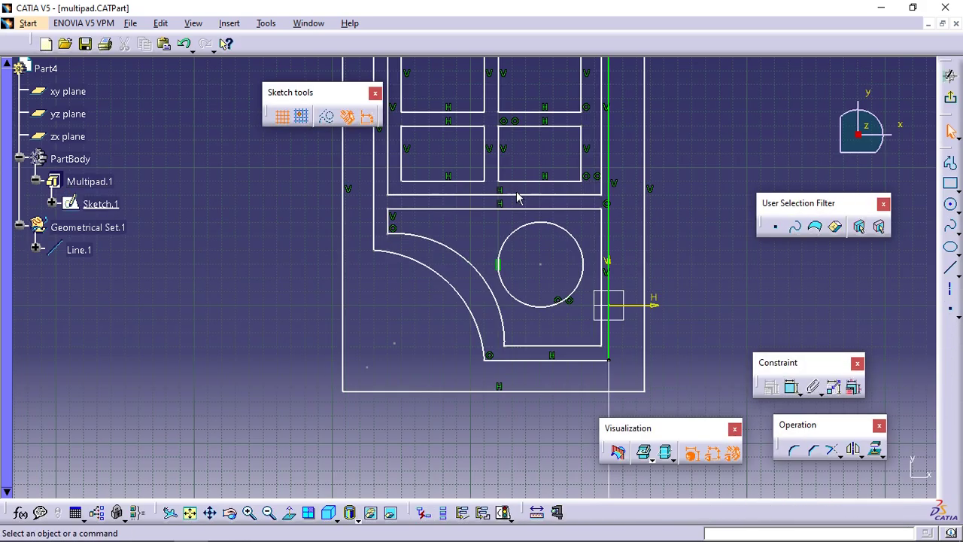
mouse_move(517, 197)
middle_down()
mouse_move(522, 316)
mouse_move(564, 260)
middle_up()
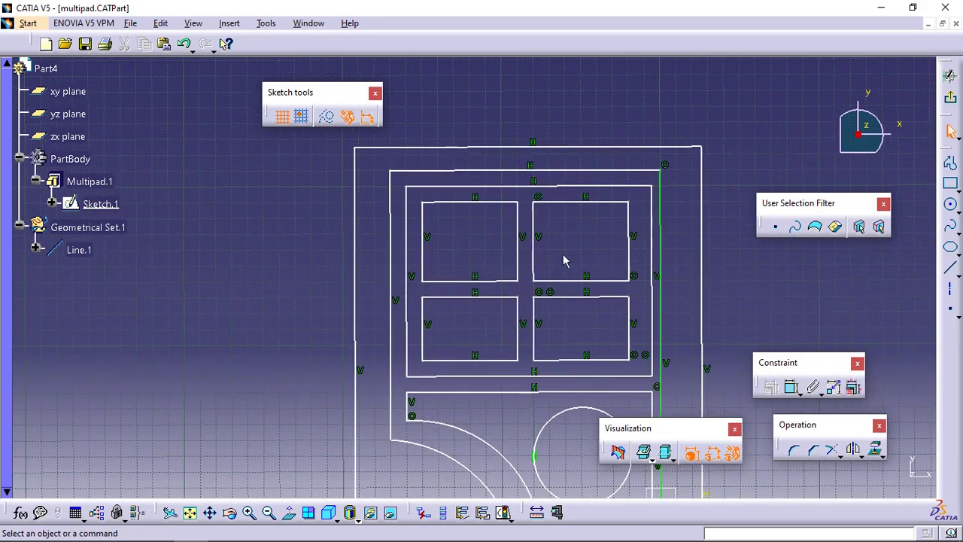
drag(416, 197, 526, 291)
key(Delete)
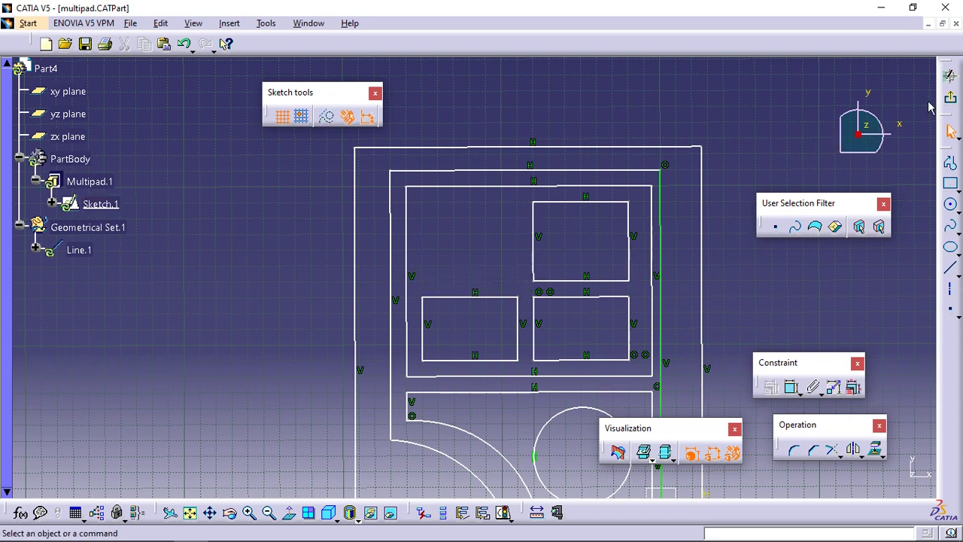
click(949, 73)
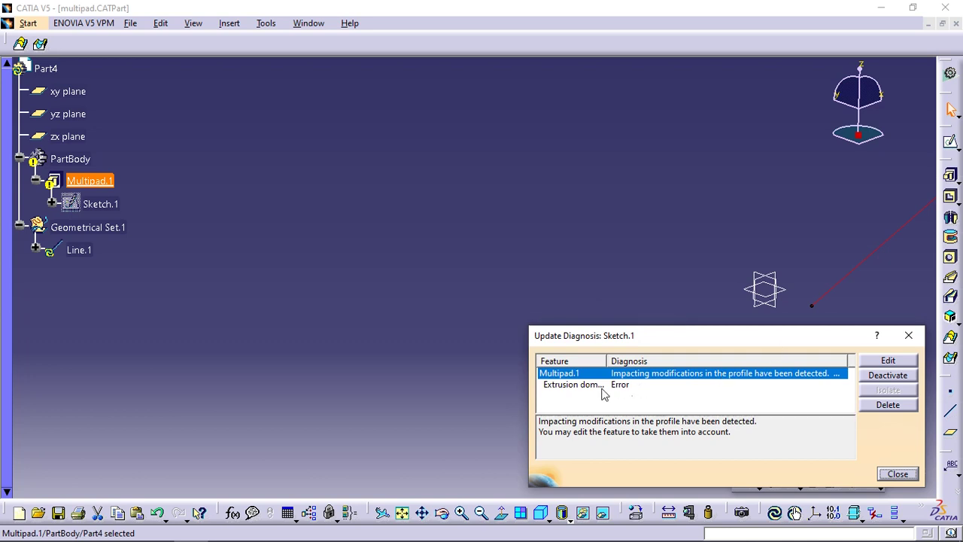
Step: Edit Multipad.1 from Update Diagnosis, accept the domain error, and widen the eight-domain list
drag(528, 391, 215, 399)
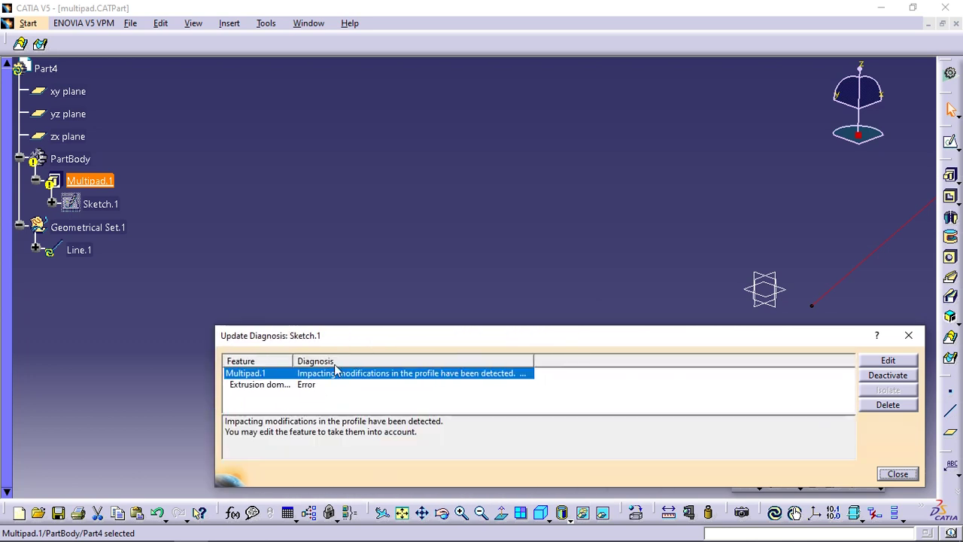
drag(534, 361, 659, 346)
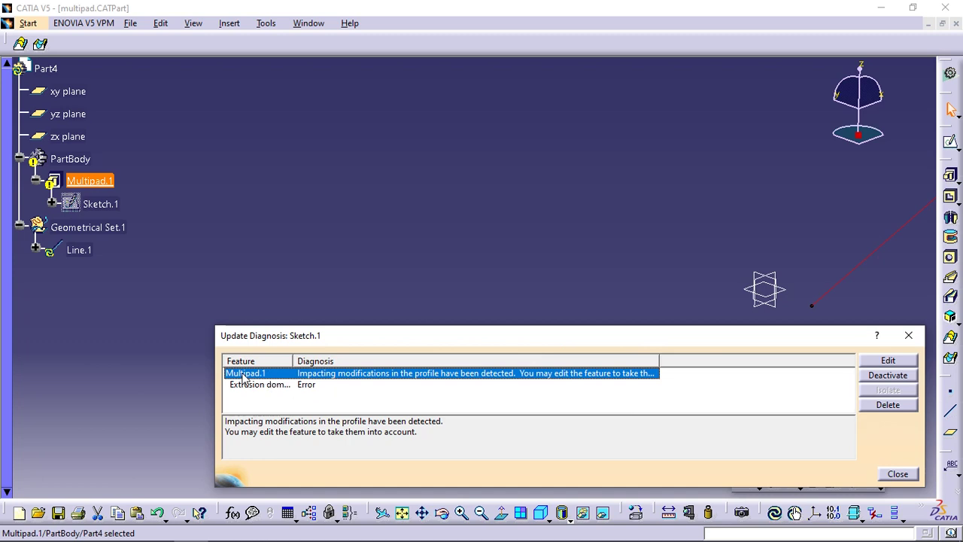
click(910, 365)
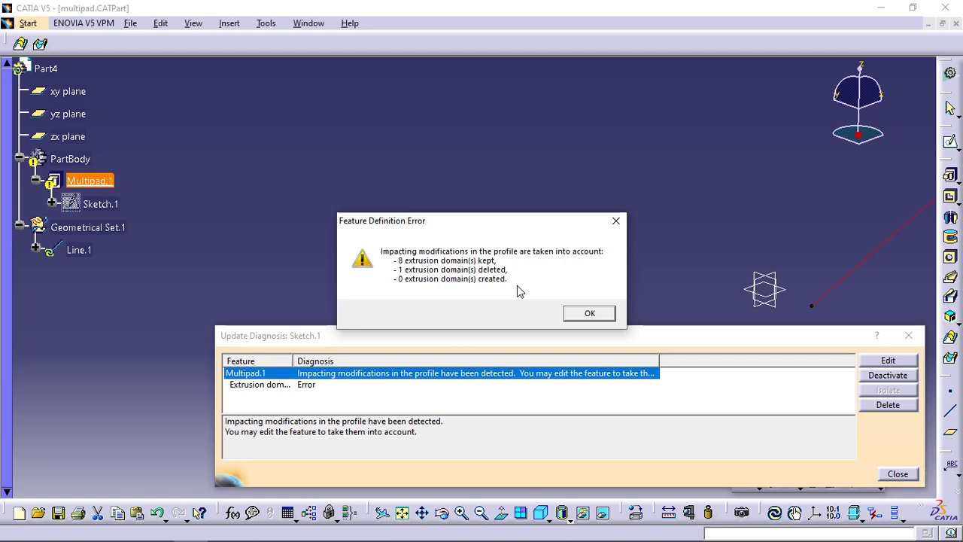
click(590, 314)
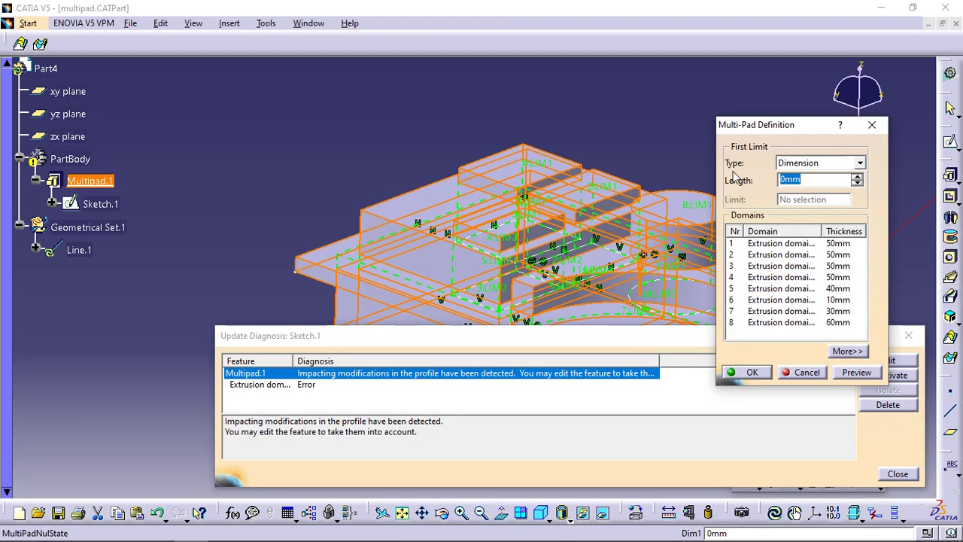
drag(768, 126, 654, 103)
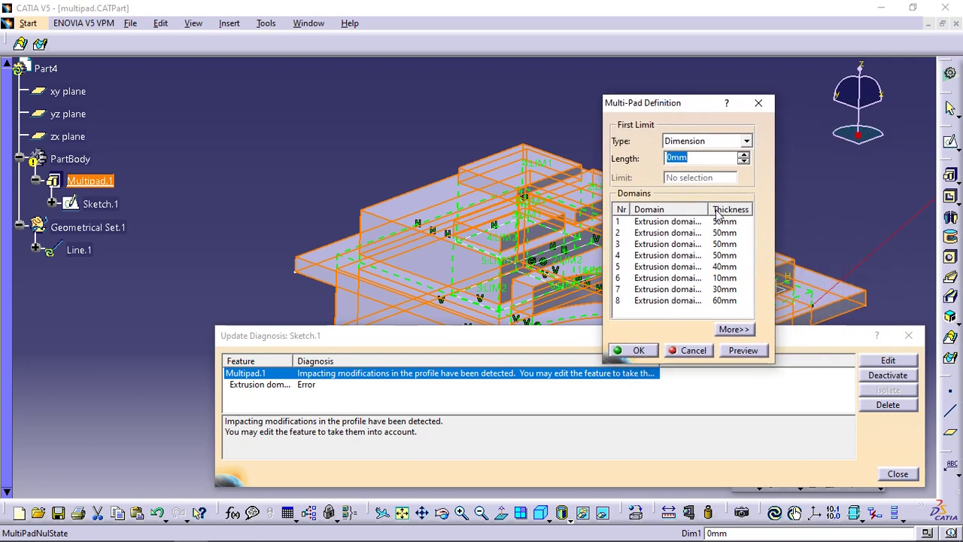
drag(716, 214, 720, 215)
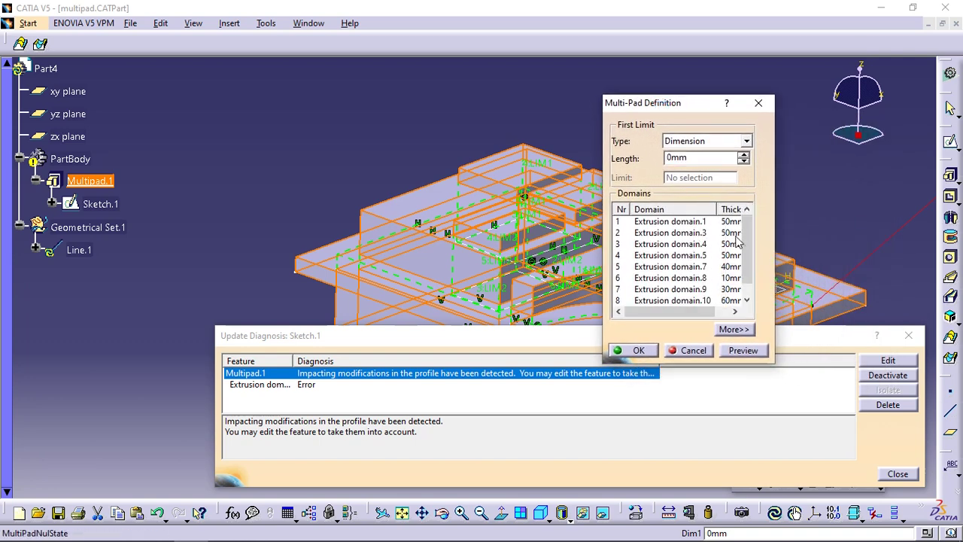
scroll(748, 293, down, 1)
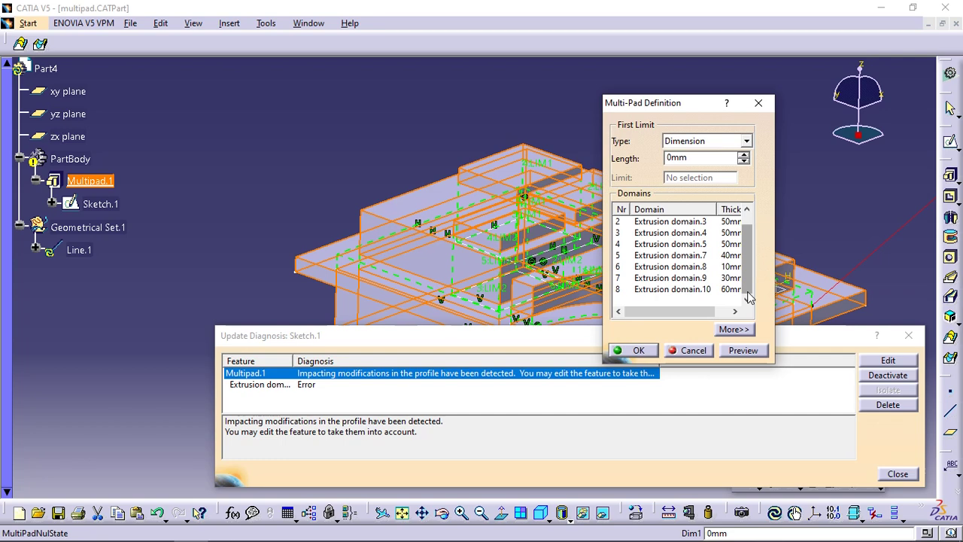